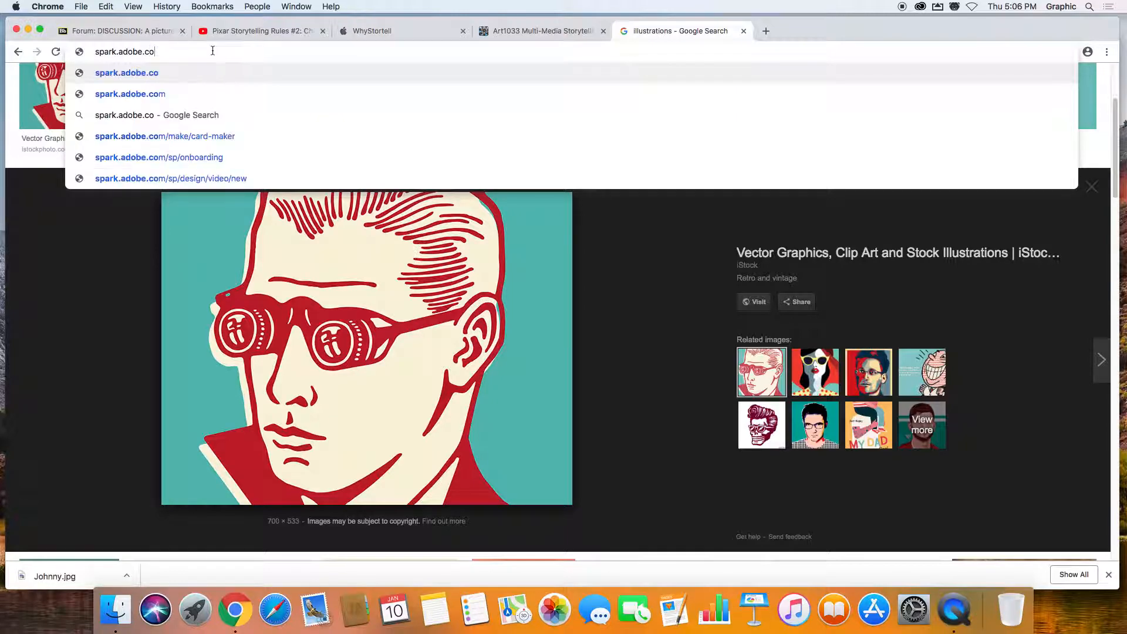
- Open spark.adobe.com and choose to log in with an Adobe ID
key(Return)
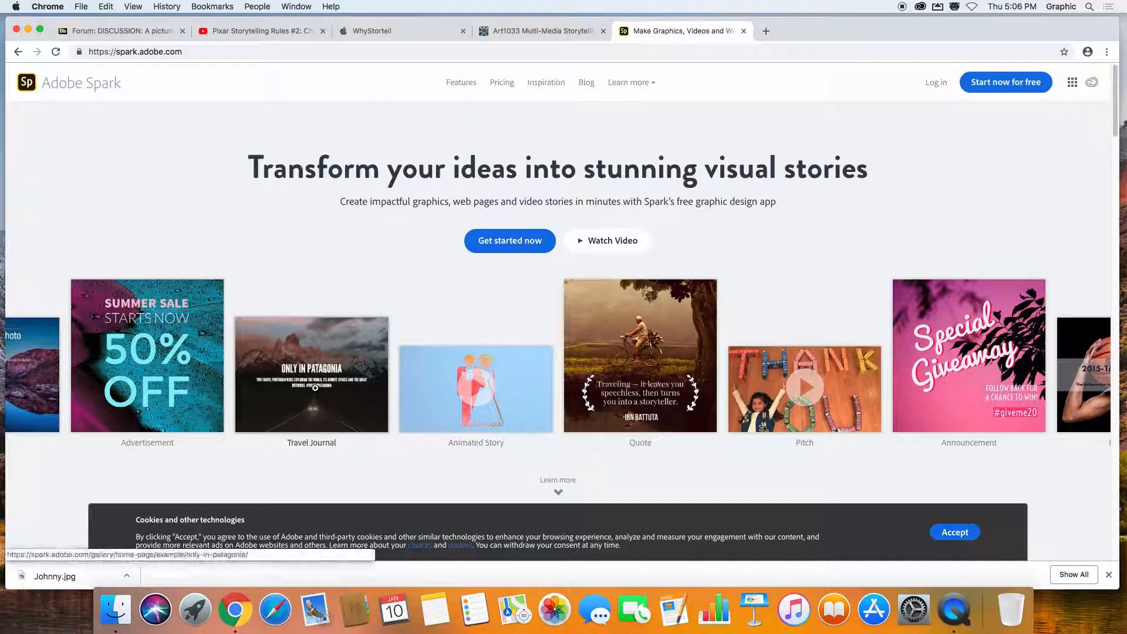
click(937, 84)
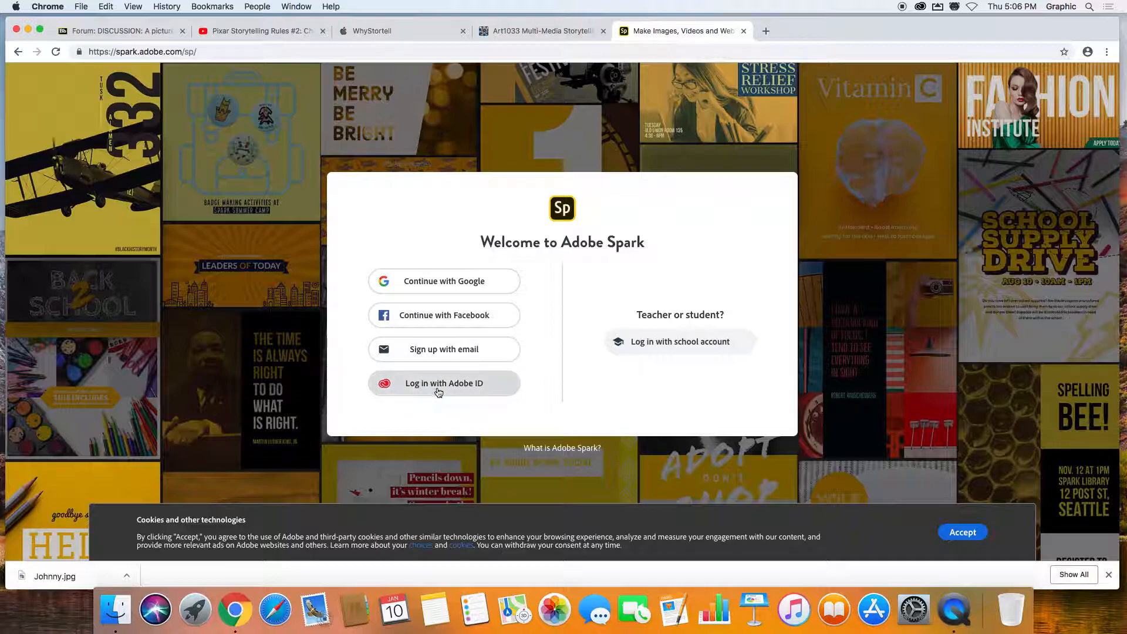
click(432, 384)
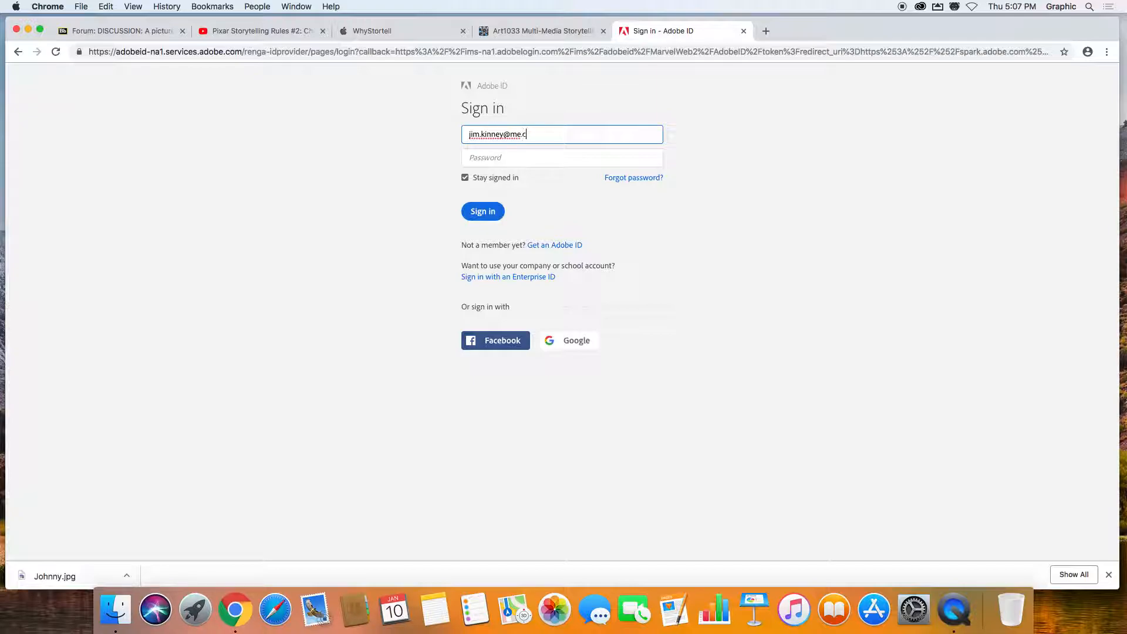
- Sign in with the account e-mail and password, and decline to have the browser save the password
click(501, 159)
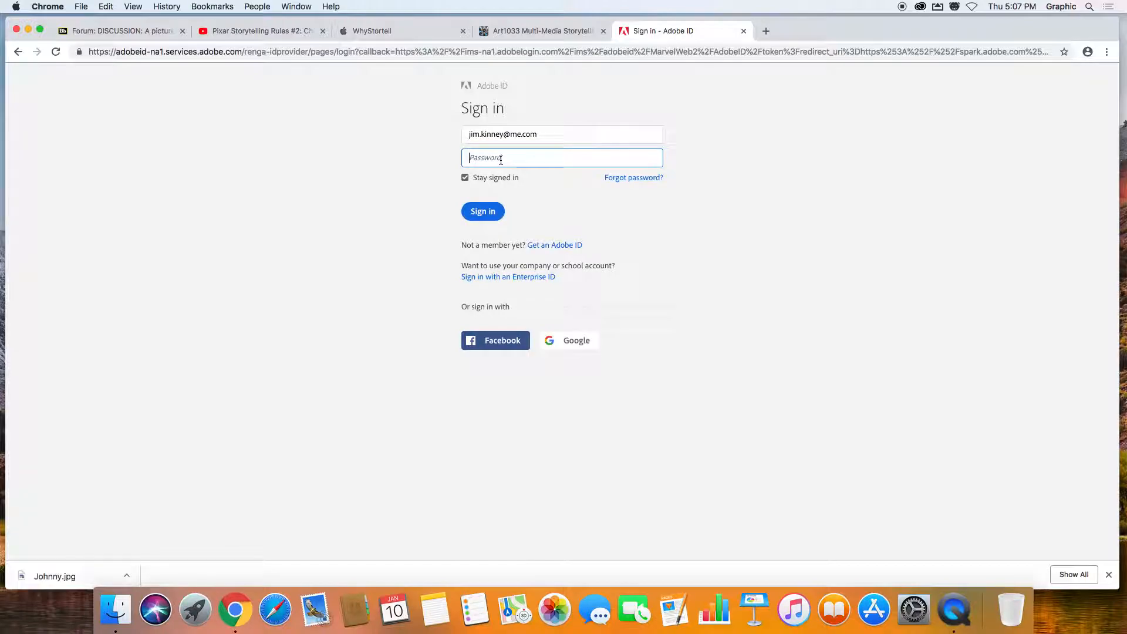
text(••)
key(Return)
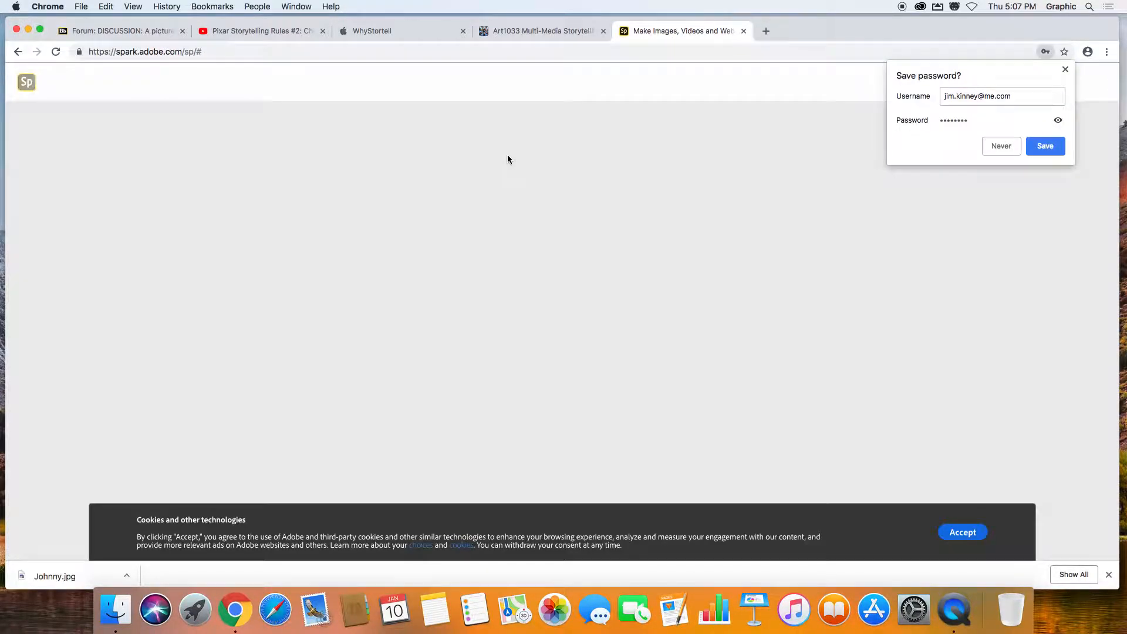
click(1015, 148)
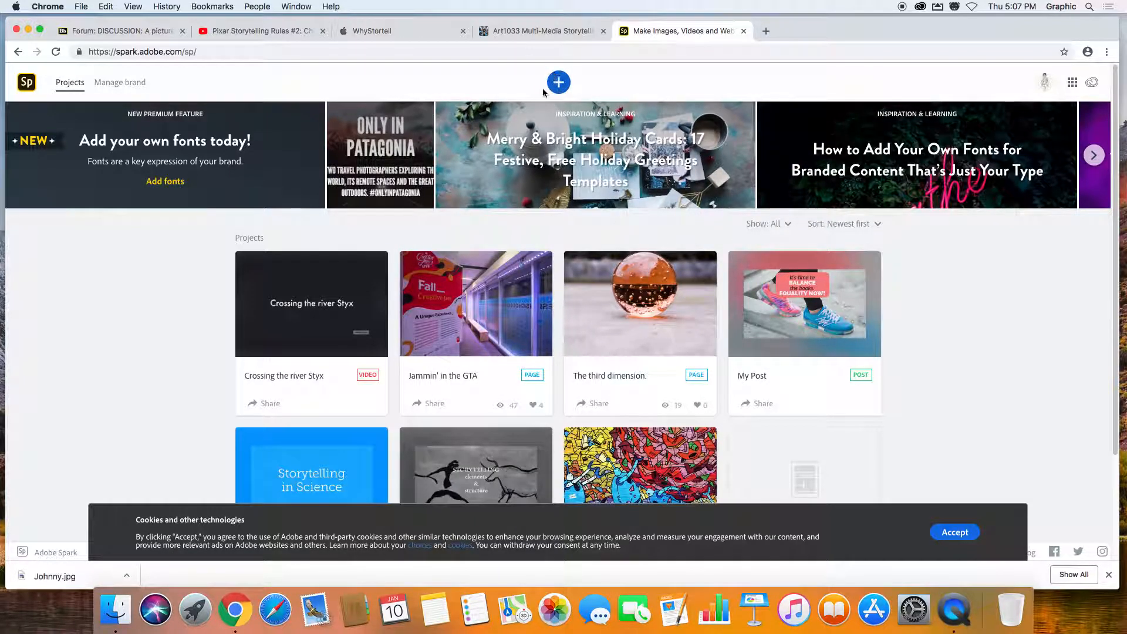
- Create a new video project titled "Too much light makes the baby go blind"
click(559, 83)
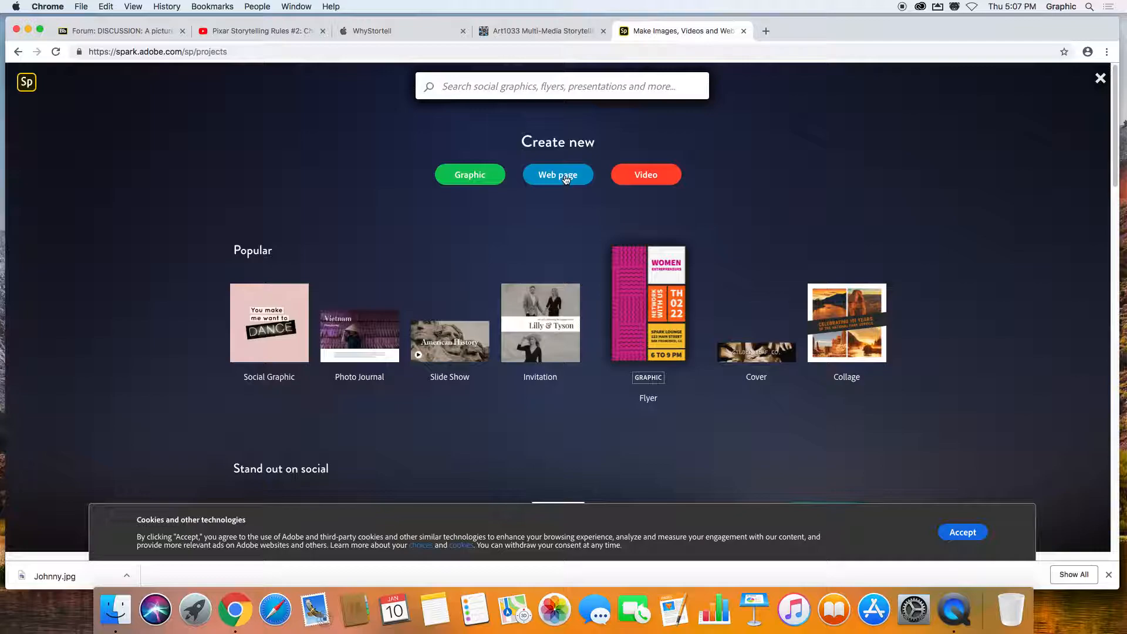
click(645, 176)
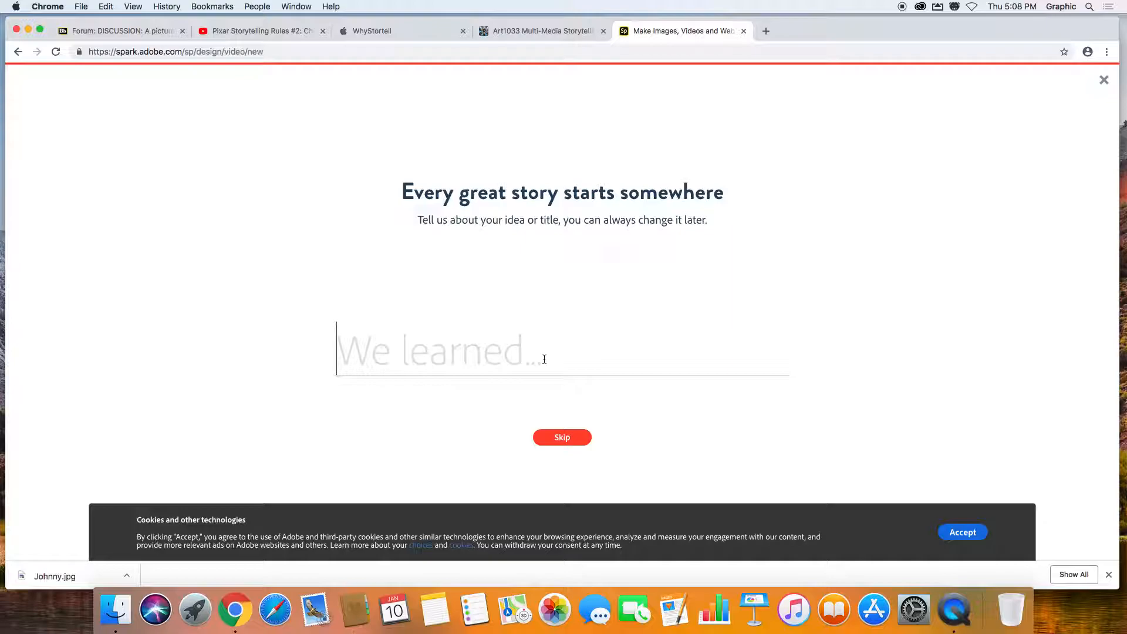
text(Too much light makes the baby go blind)
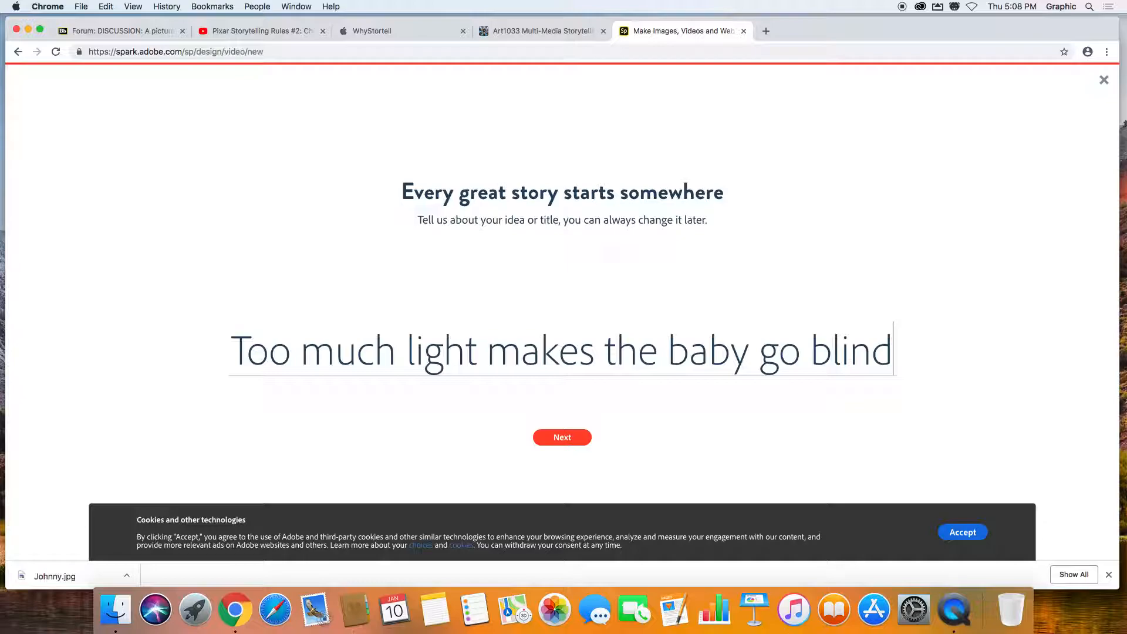
click(572, 440)
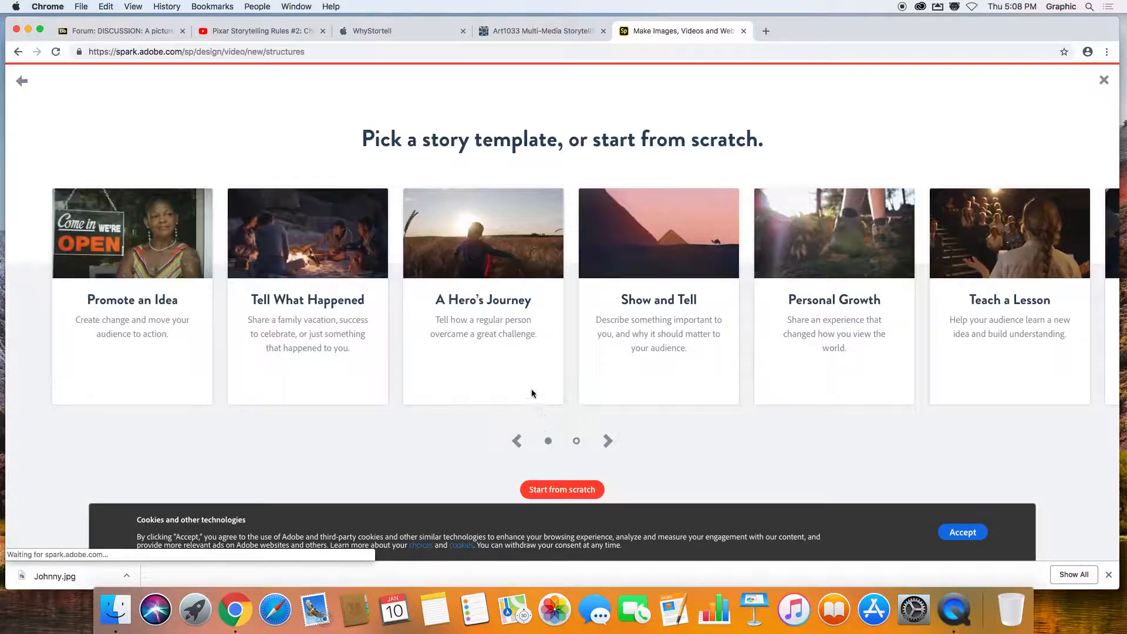
- Examine the available story templates across both pages, from Promote an Idea to Make Up My Own
mouse_move(504, 241)
mouse_move(170, 241)
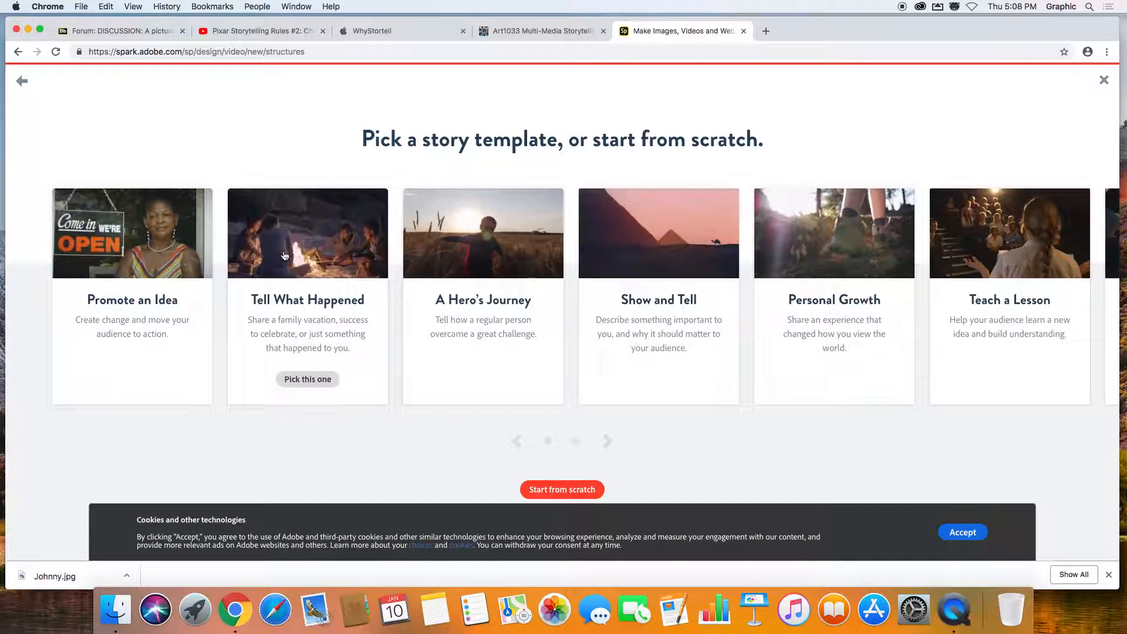
mouse_move(599, 247)
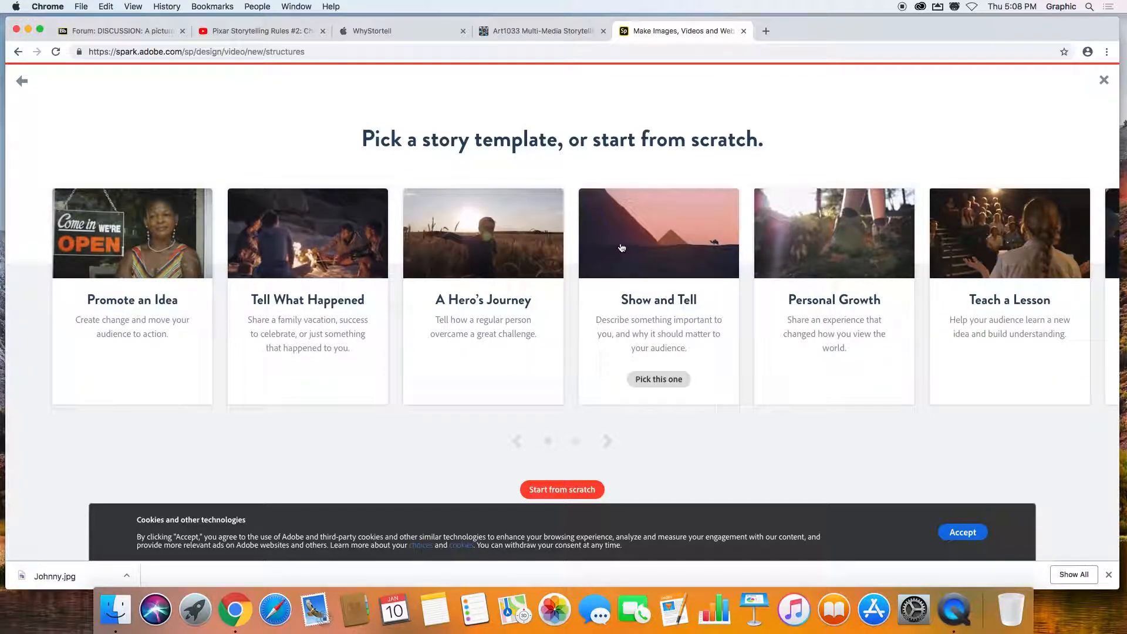
mouse_move(757, 263)
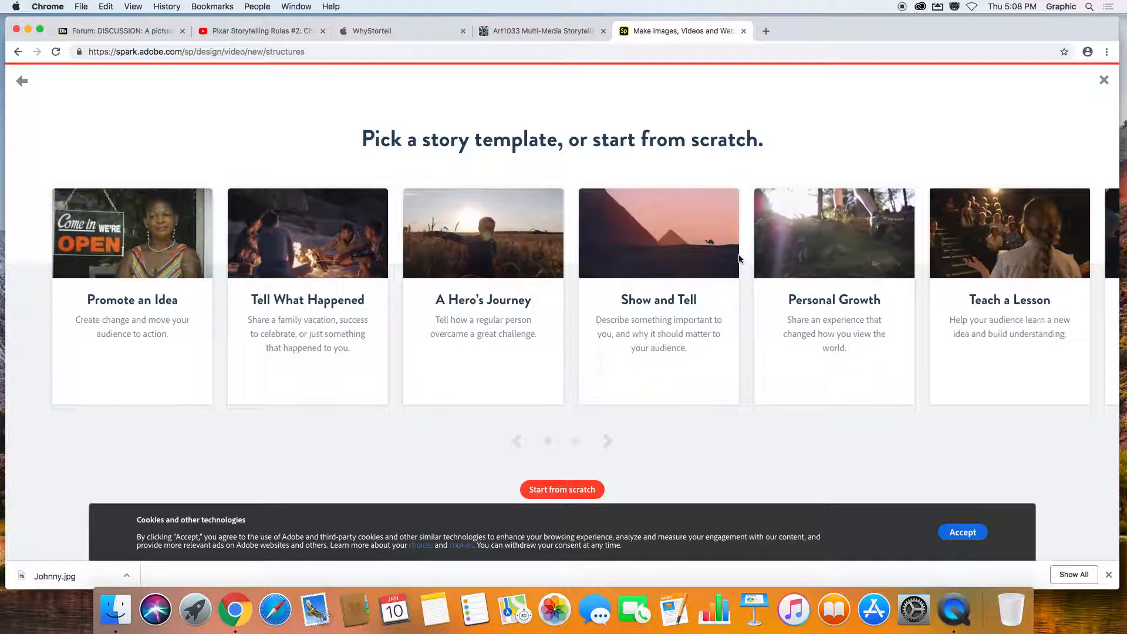
mouse_move(164, 222)
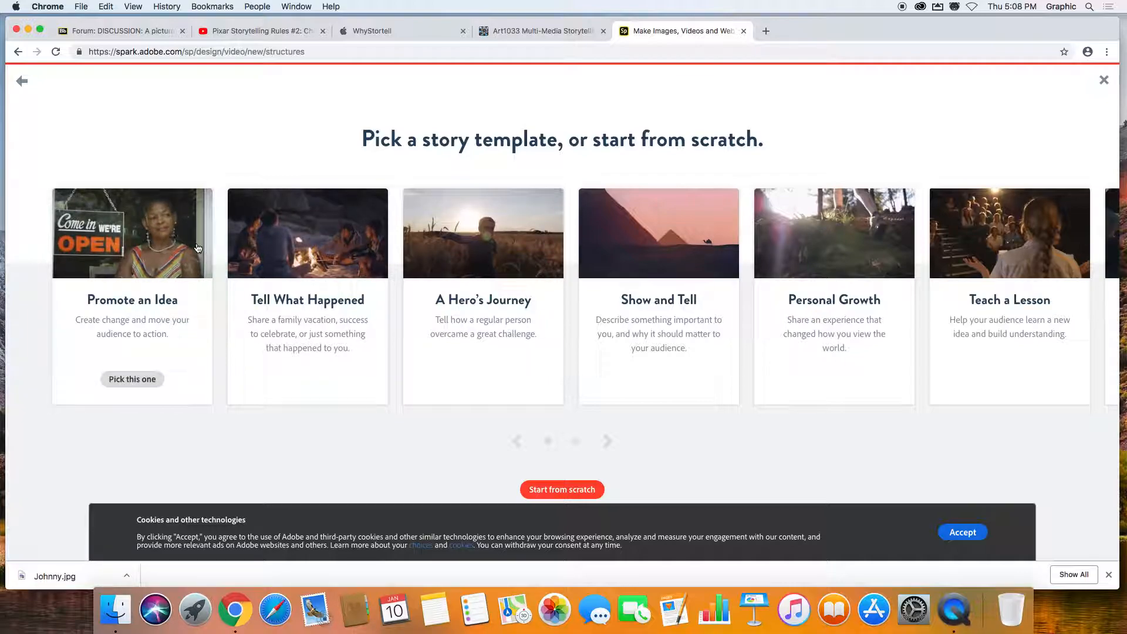
mouse_move(329, 264)
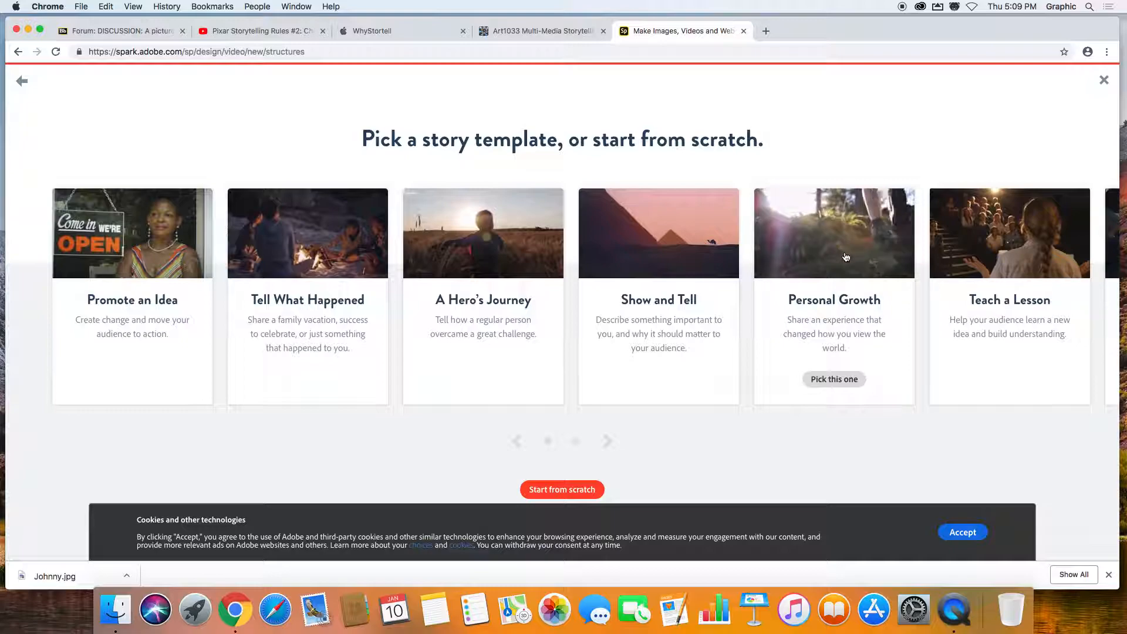
mouse_move(959, 279)
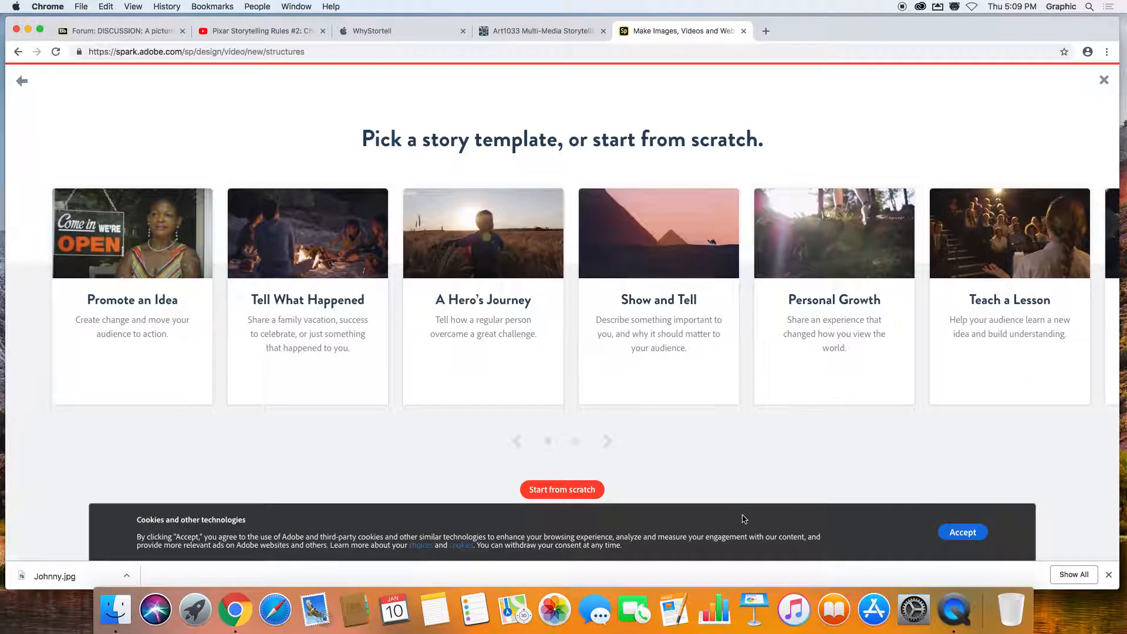
click(608, 441)
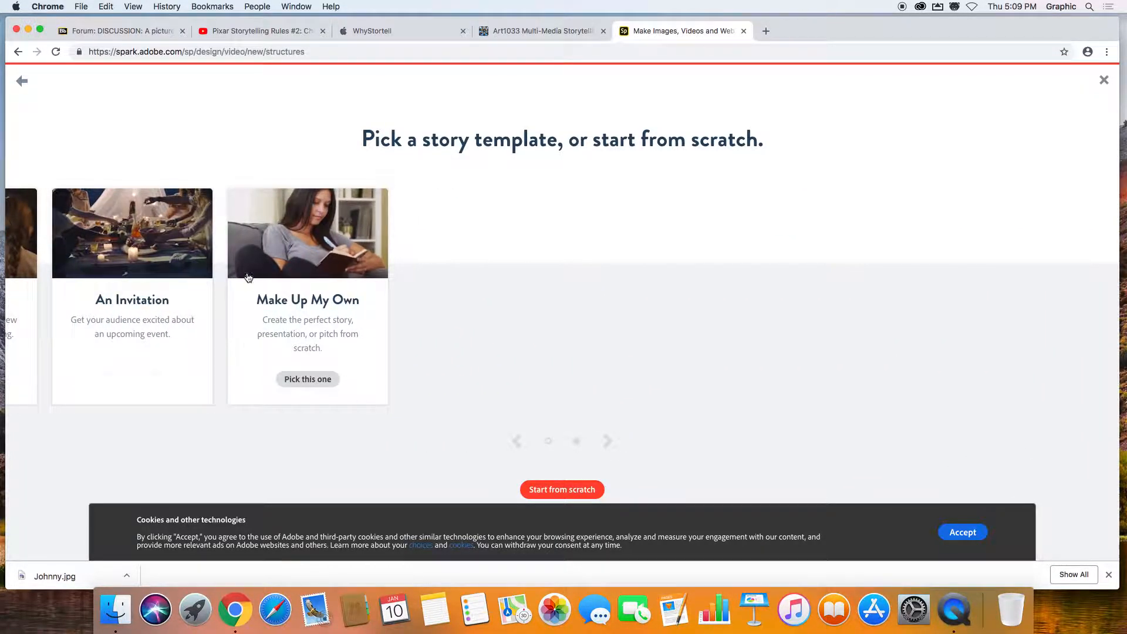
mouse_move(188, 240)
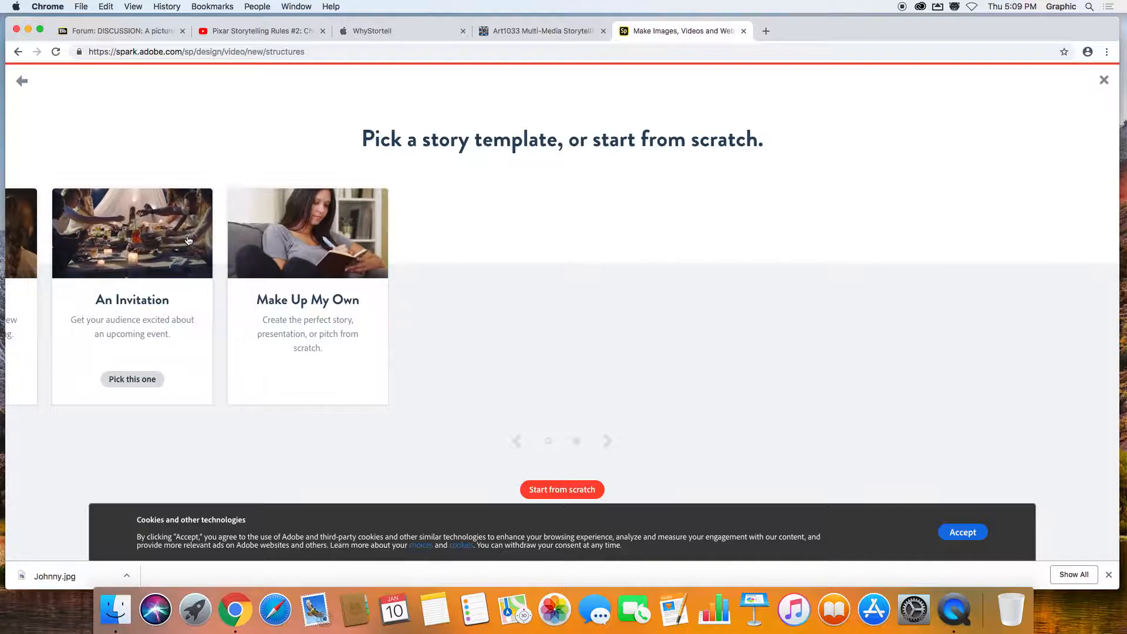
mouse_move(331, 241)
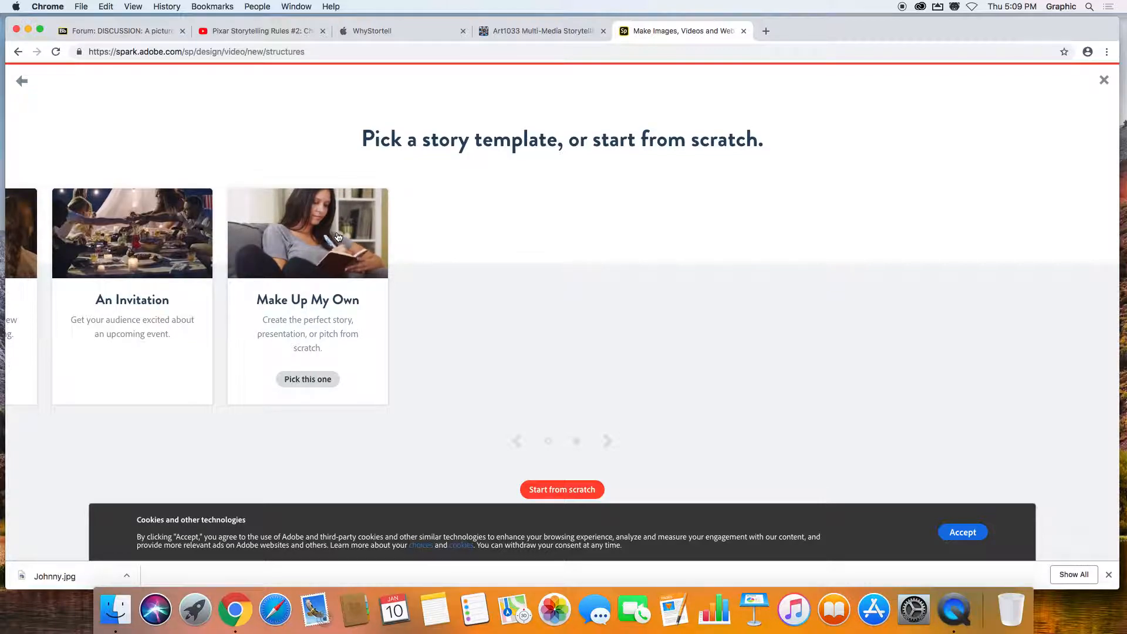
mouse_move(52, 253)
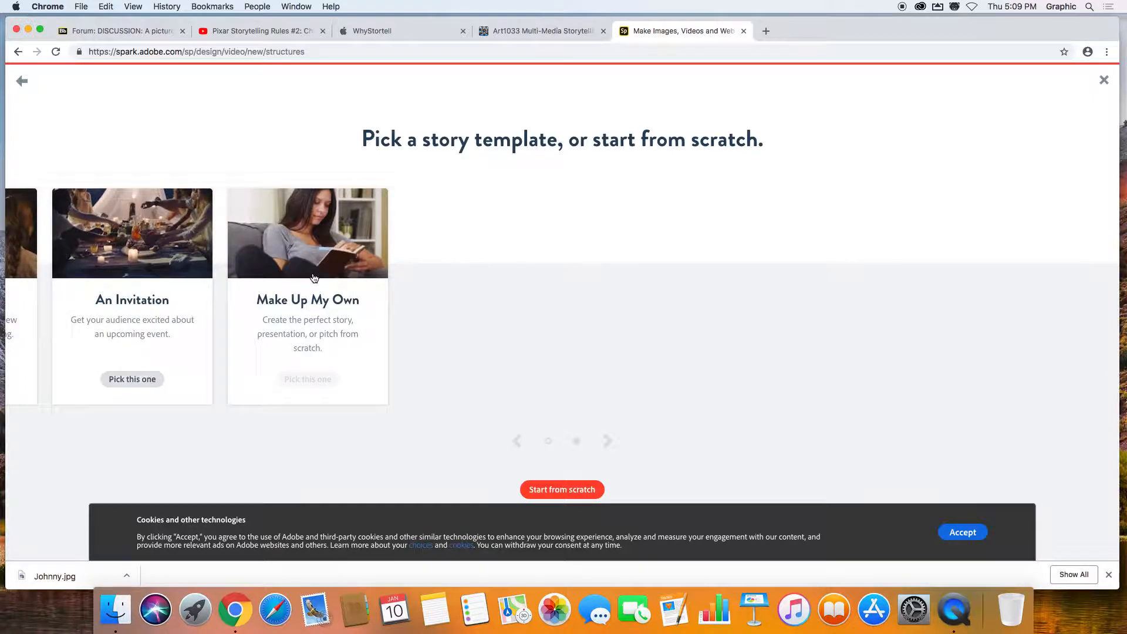
click(518, 441)
- Start the video from the A Hero's Journey template, accepting the cookie notice and dismissing the quick tips
mouse_move(500, 255)
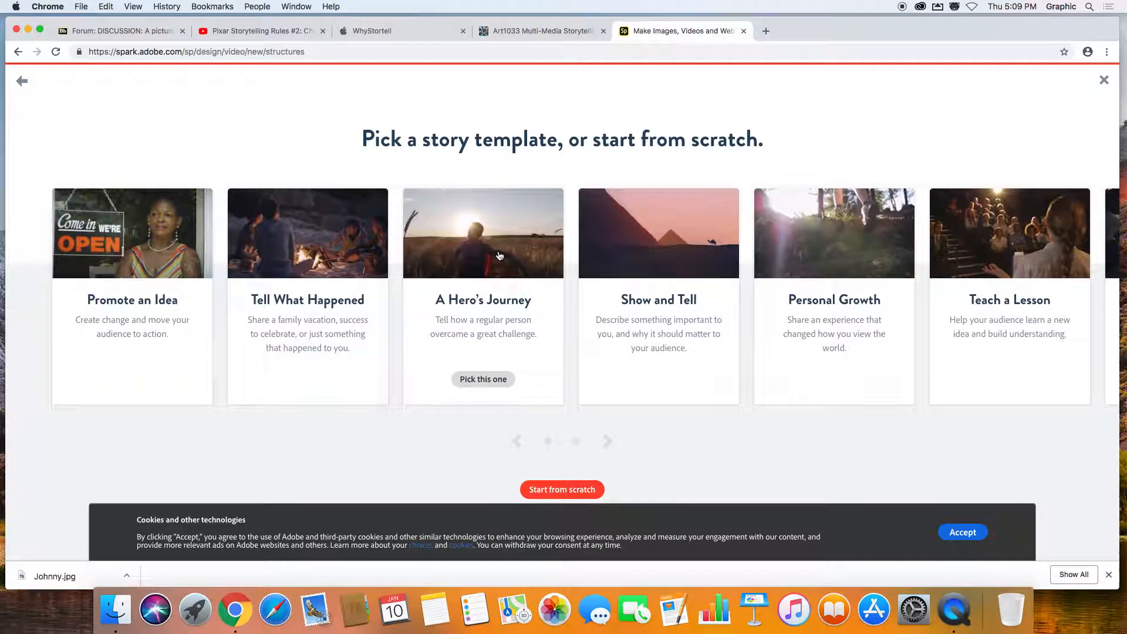
click(499, 253)
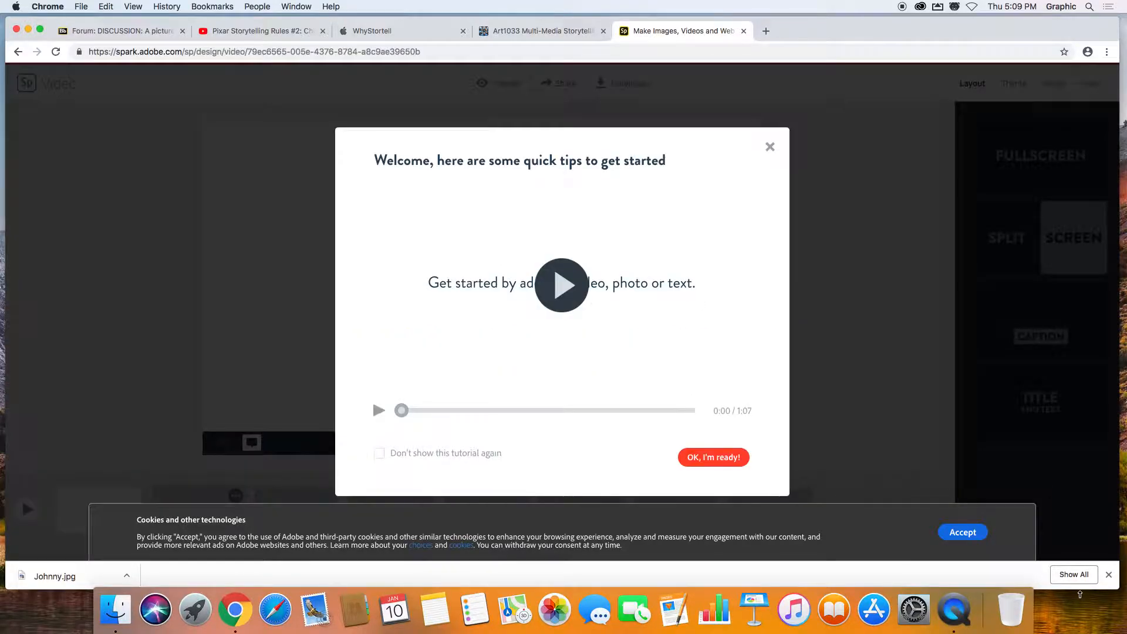
click(962, 531)
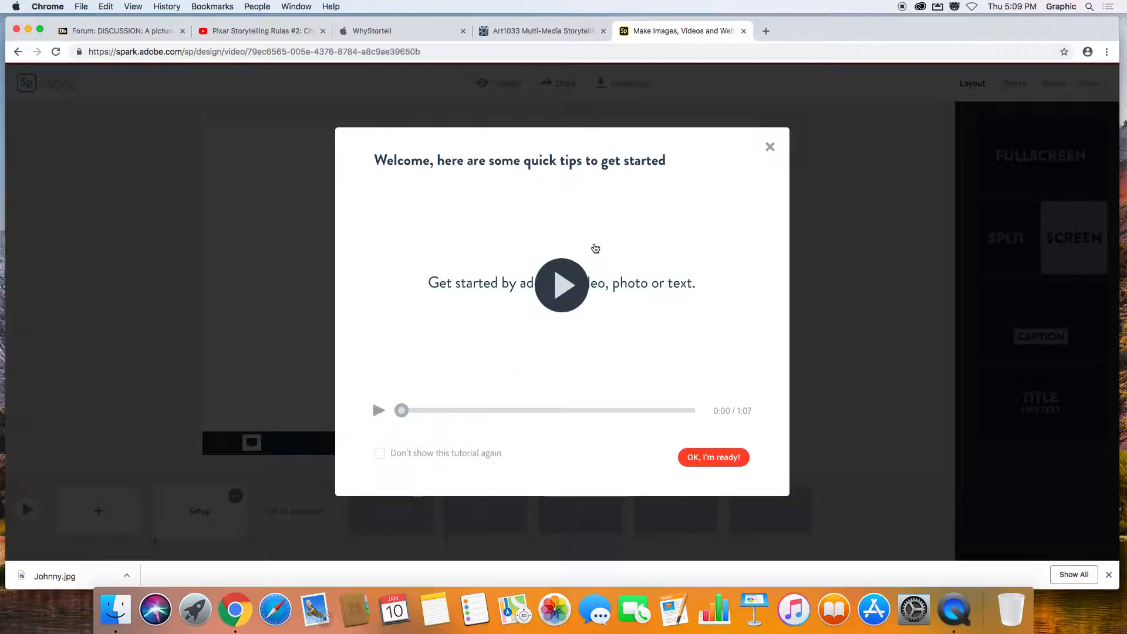
click(768, 146)
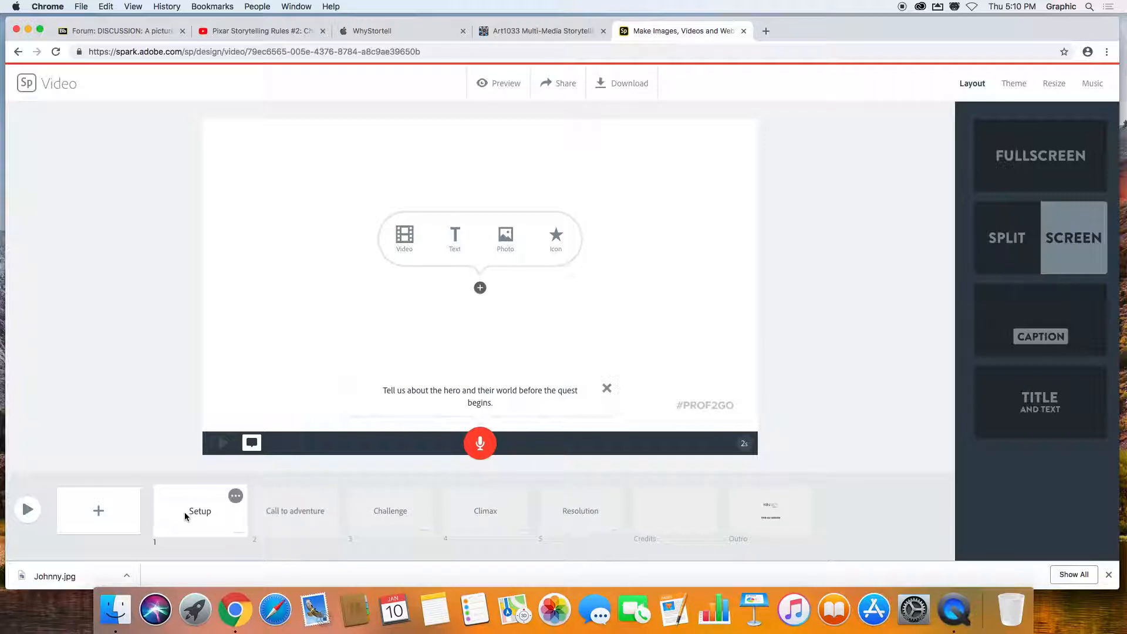
- Review the prompts on the template's scenes from Call to adventure through Resolution and Credits, returning to the Setup scene
click(282, 522)
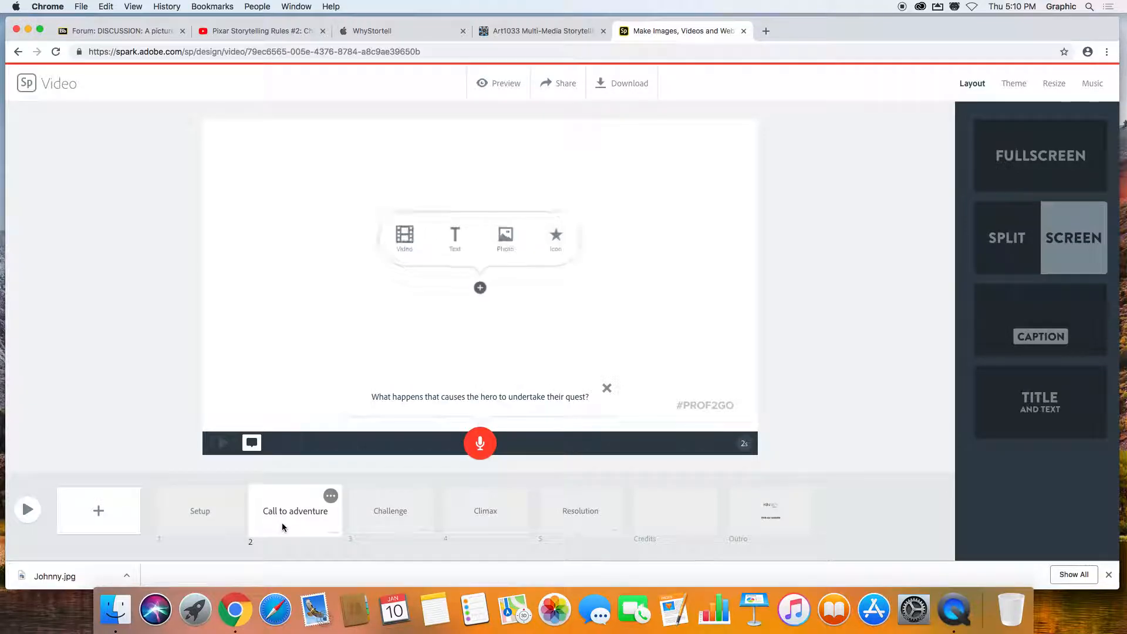
click(393, 513)
click(485, 514)
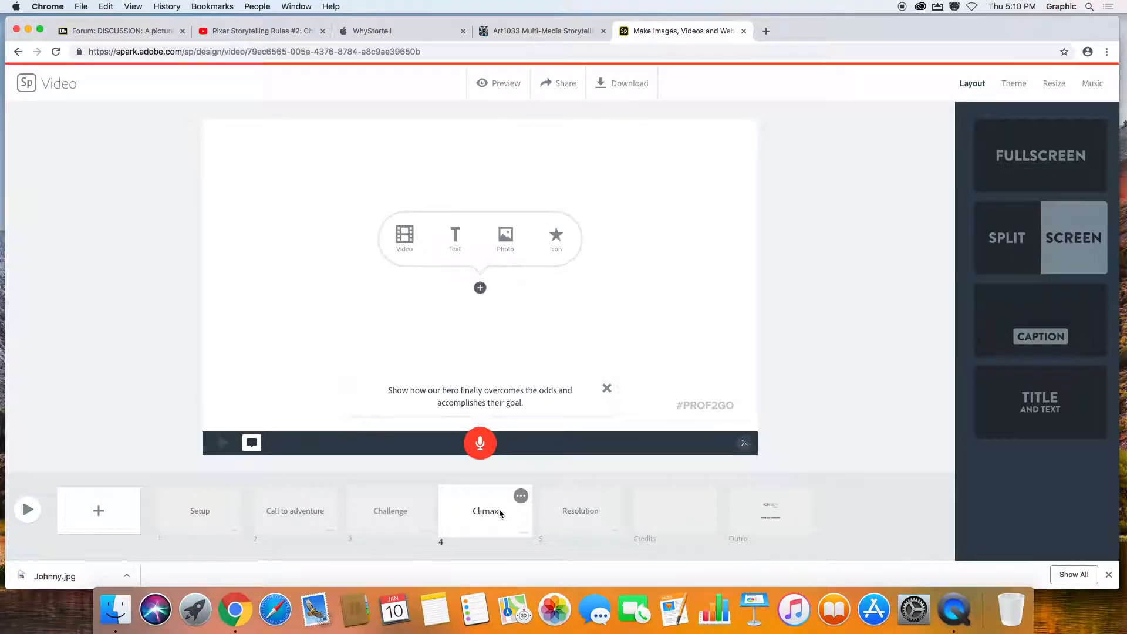
click(579, 514)
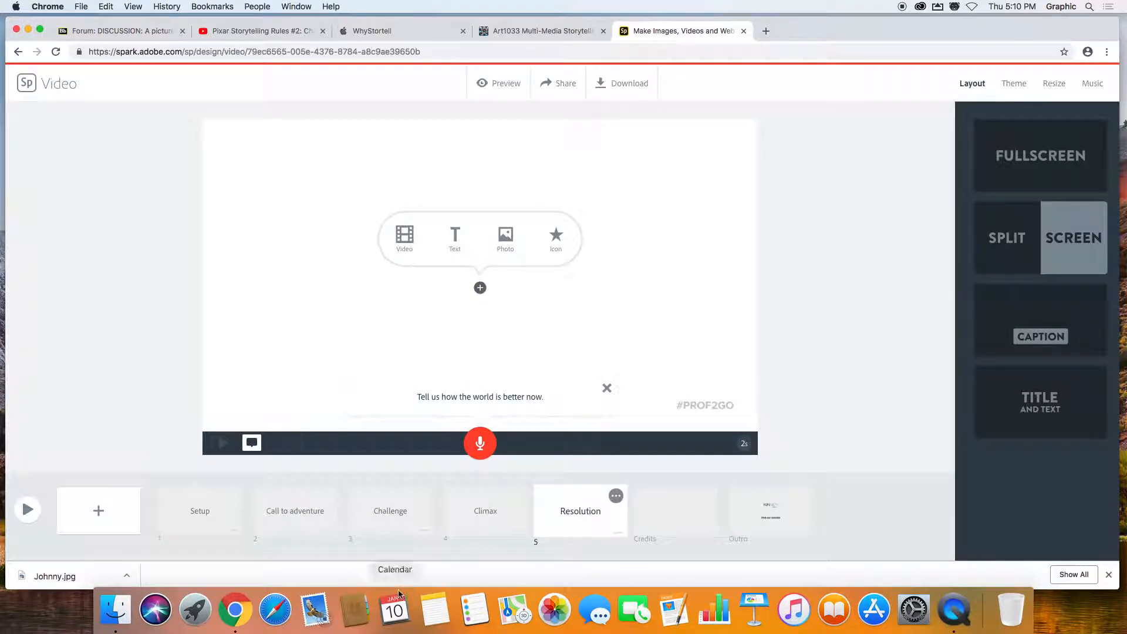
click(653, 514)
click(203, 519)
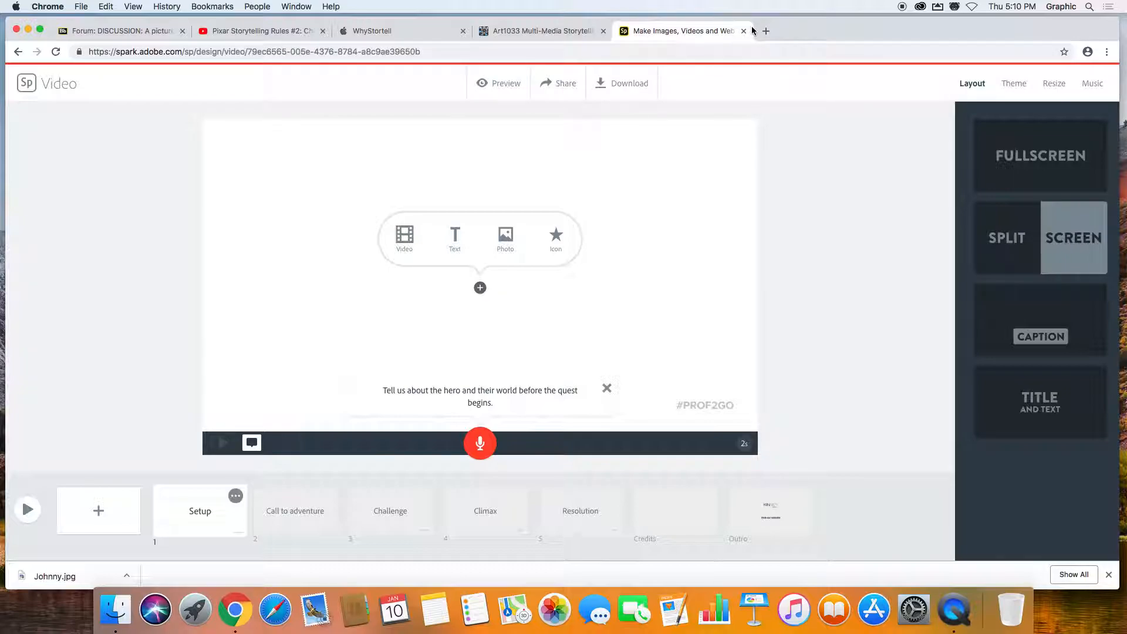
- Leave the video editor and load the projects page at spark.adobe.com
click(635, 50)
text(spark)
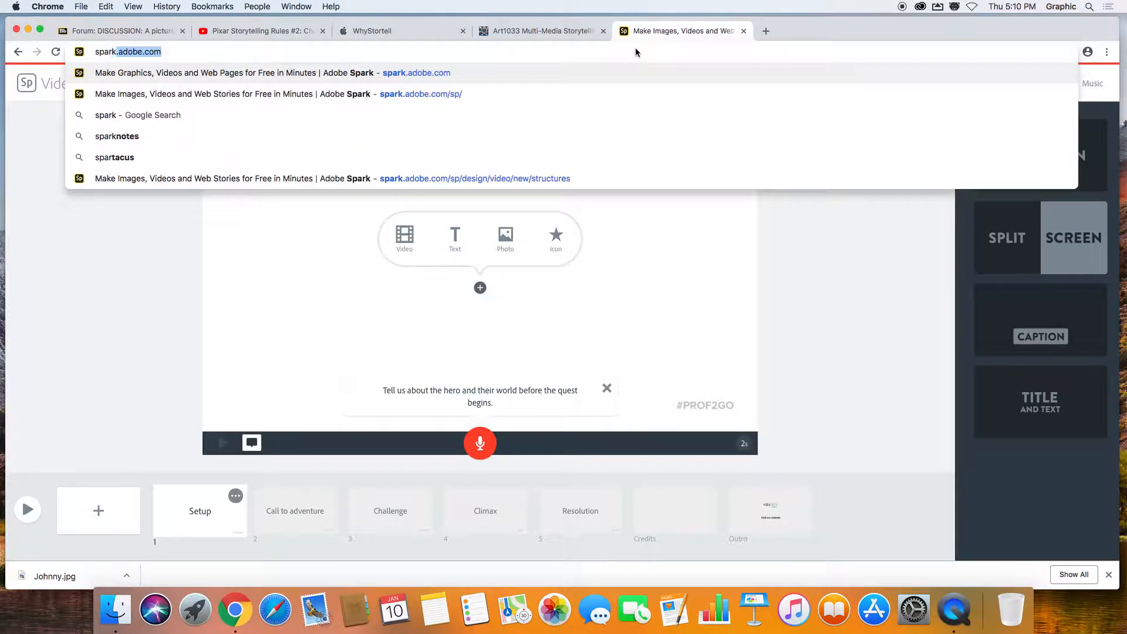
key(Return)
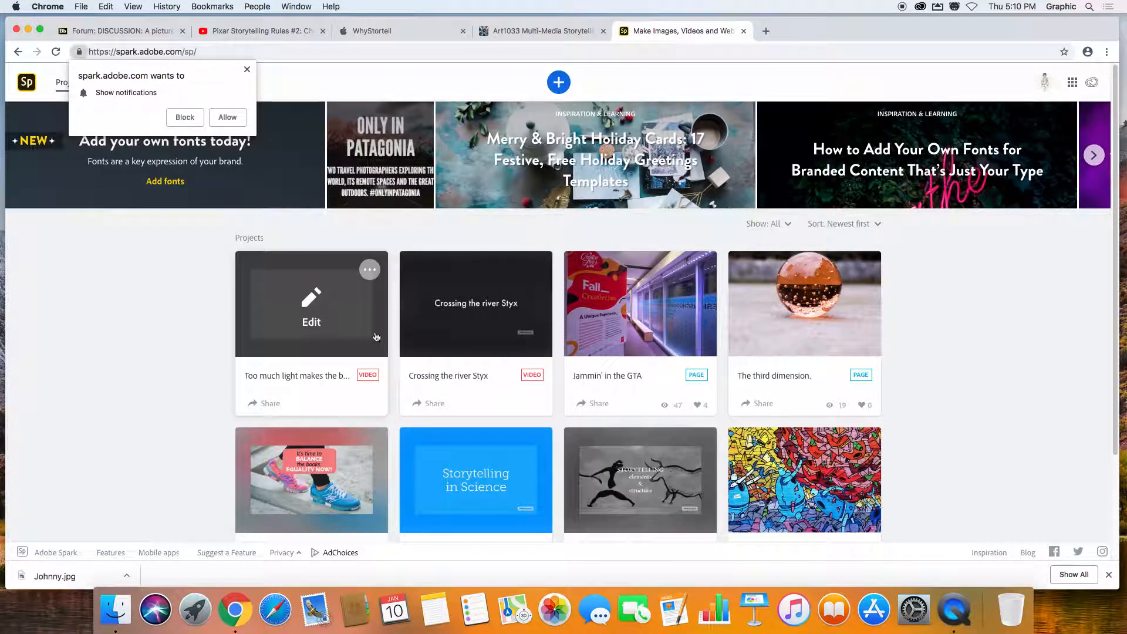
- Reopen the "Too much light makes the baby go blind" video for editing, dismissing the quick tips and the notification request
click(319, 310)
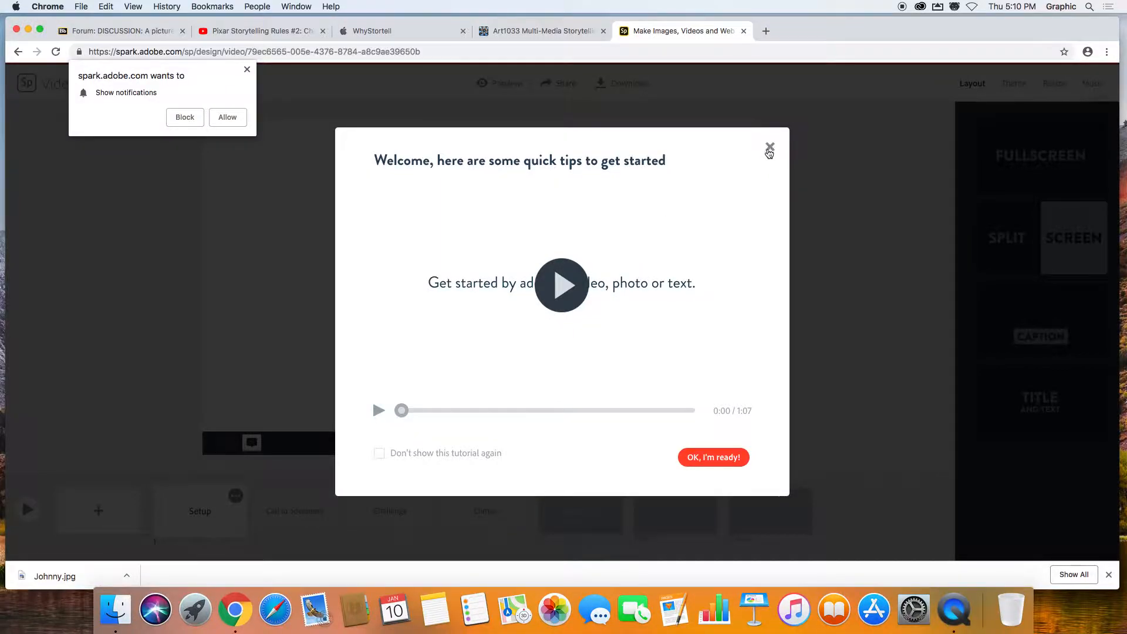
click(771, 145)
click(247, 69)
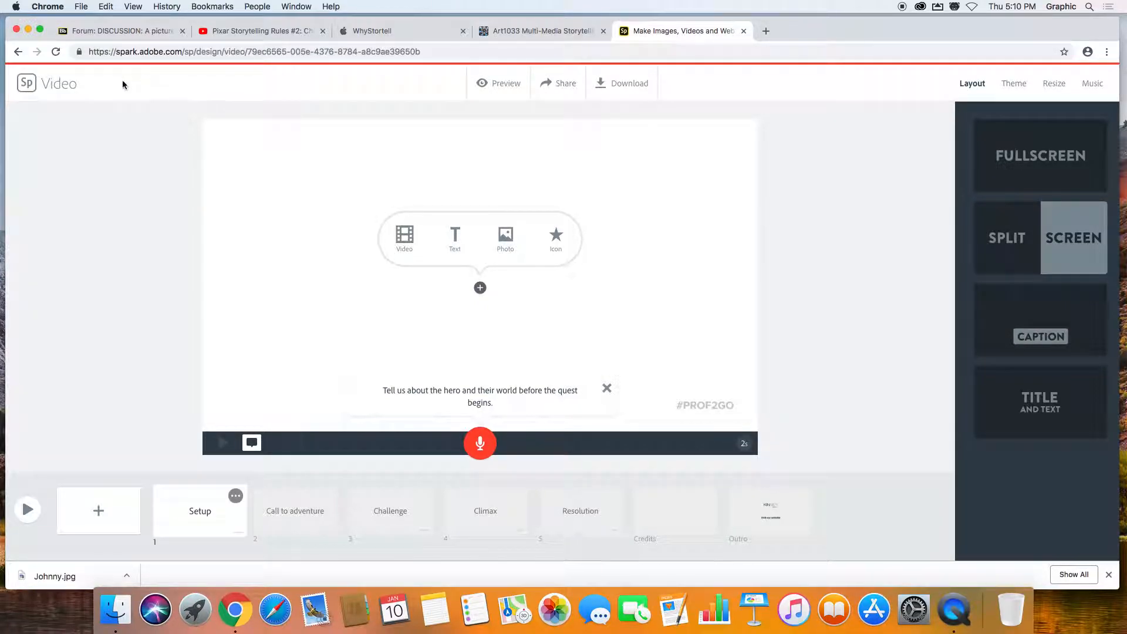
- Go back from the reopened video to the projects list through spark.adobe.com
click(133, 52)
text(spark.adobe)
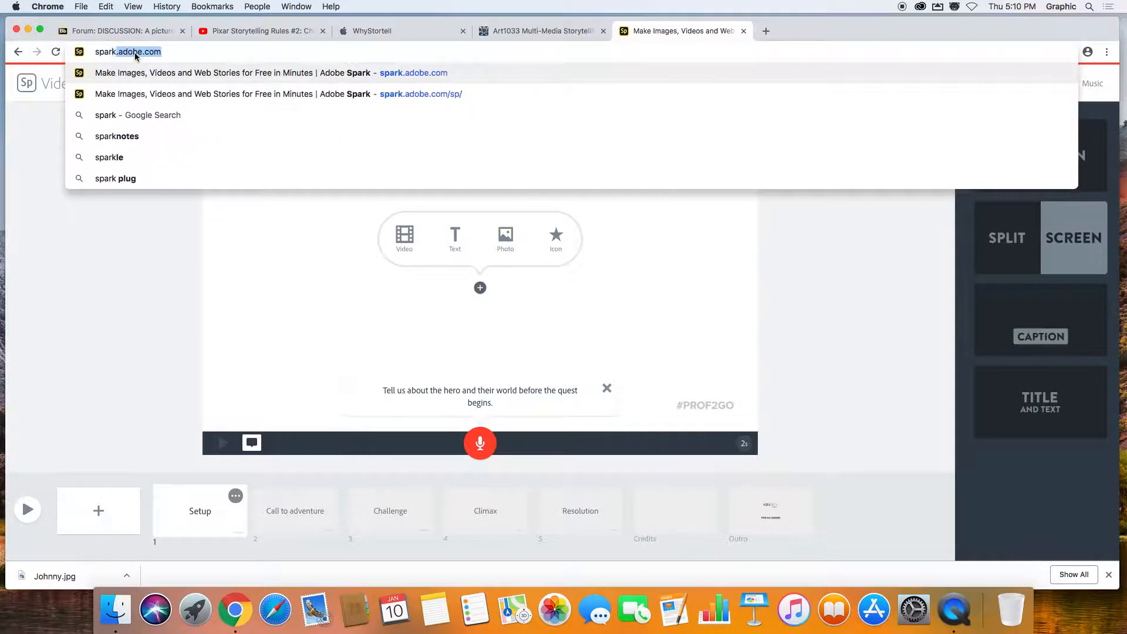
text(.com/)
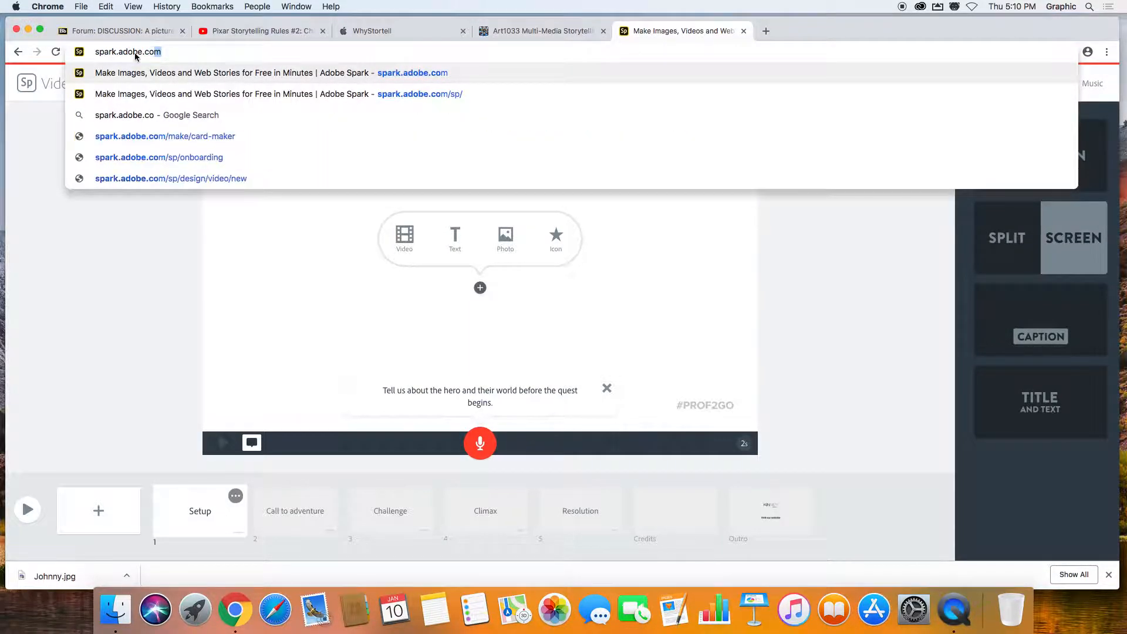
key(Return)
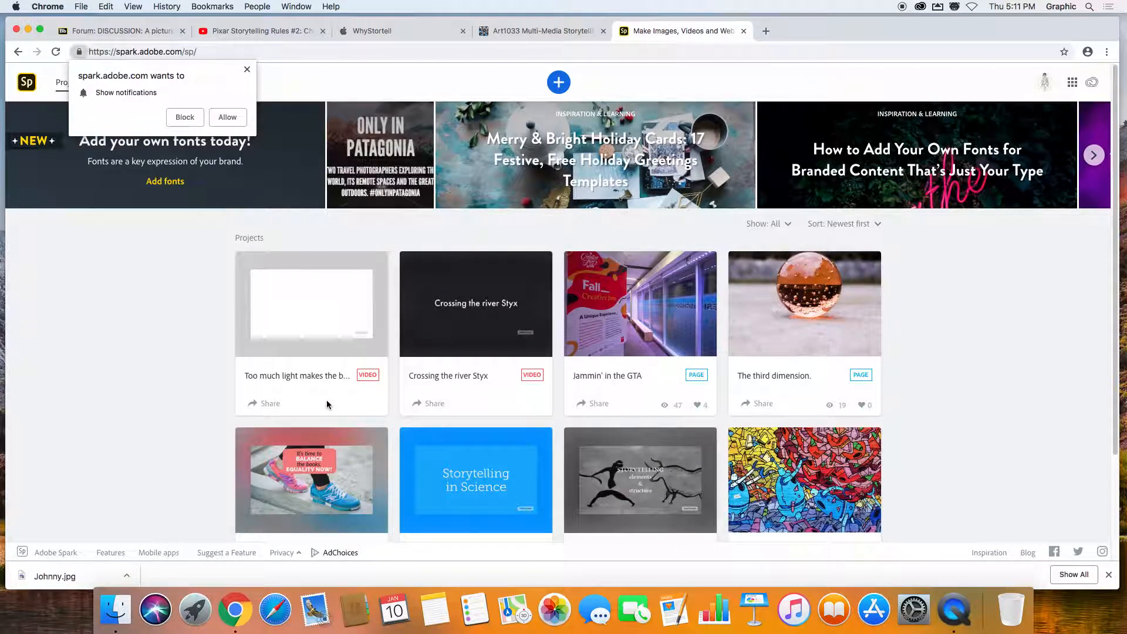
- Delete the "Too much light makes the baby go blind" video from the projects list and confirm the deletion
mouse_move(370, 273)
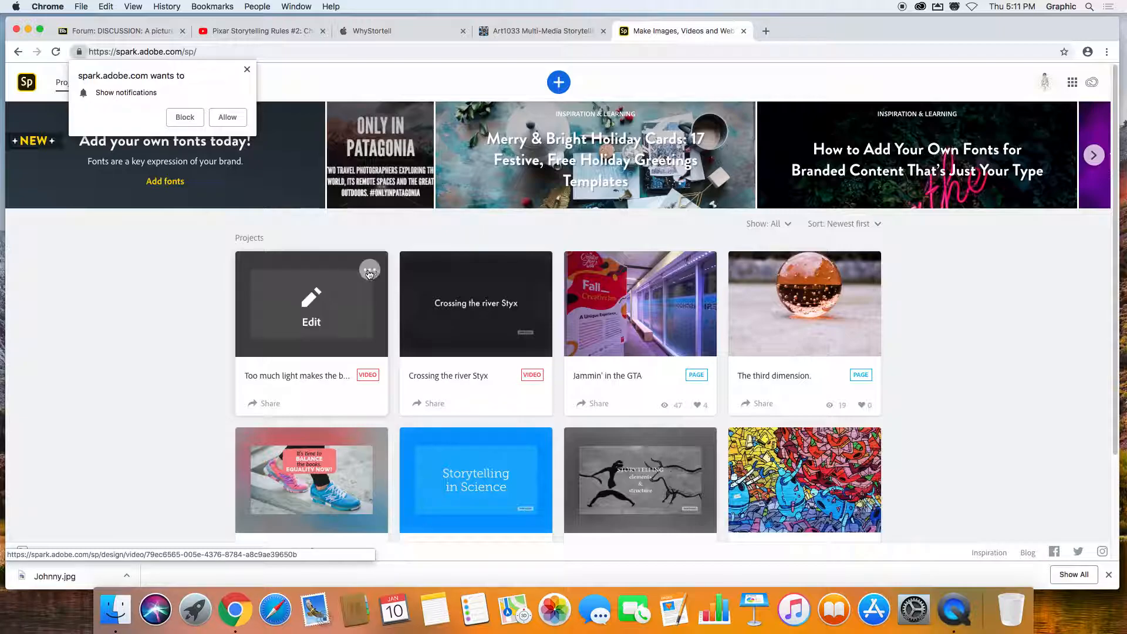
click(370, 272)
click(298, 326)
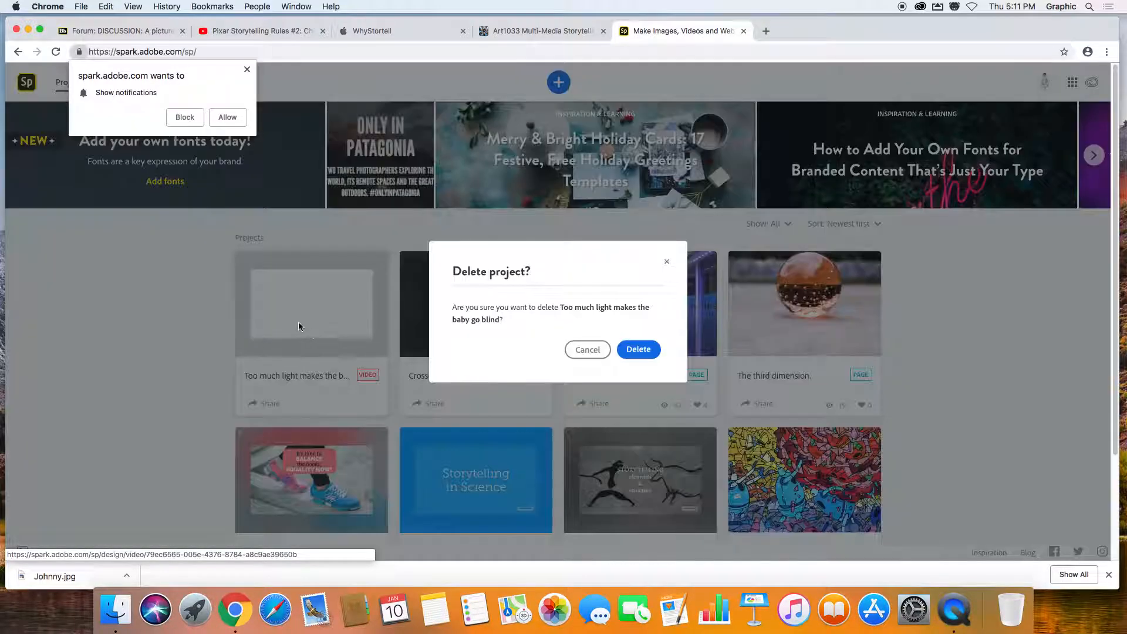
click(639, 348)
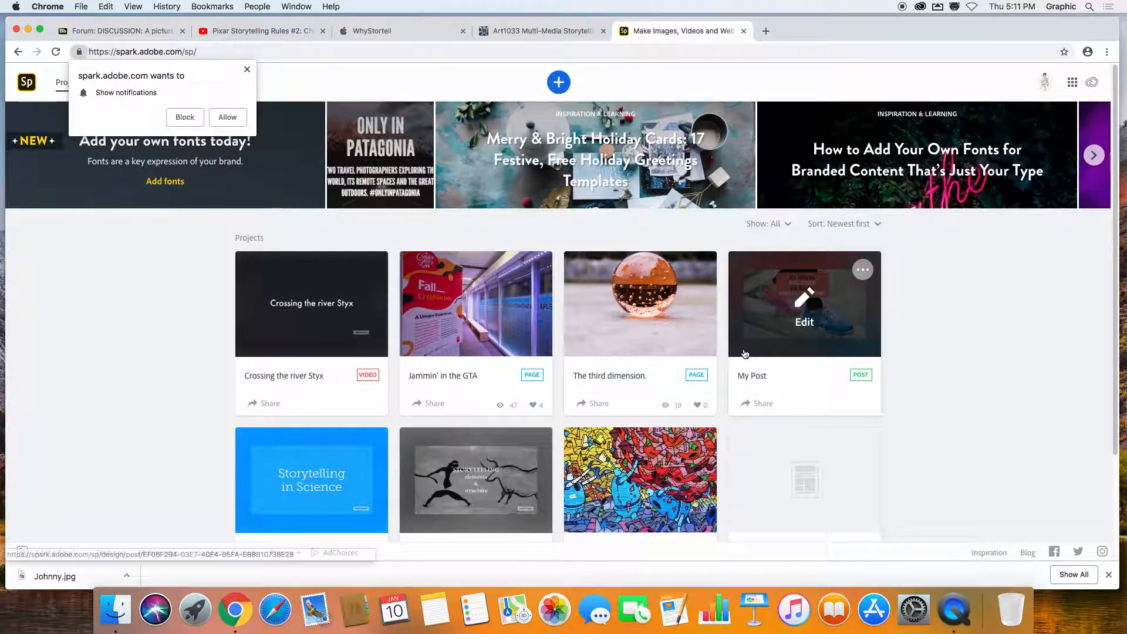
- Create a new video project titled "Too much light makes the baby go blind"
click(559, 81)
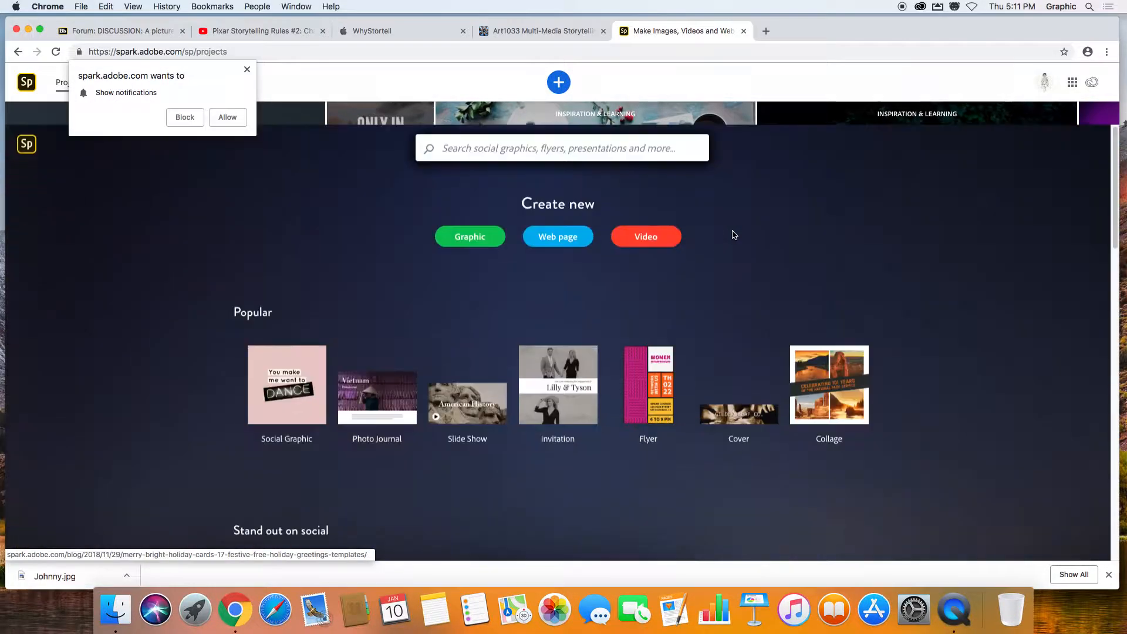
click(625, 177)
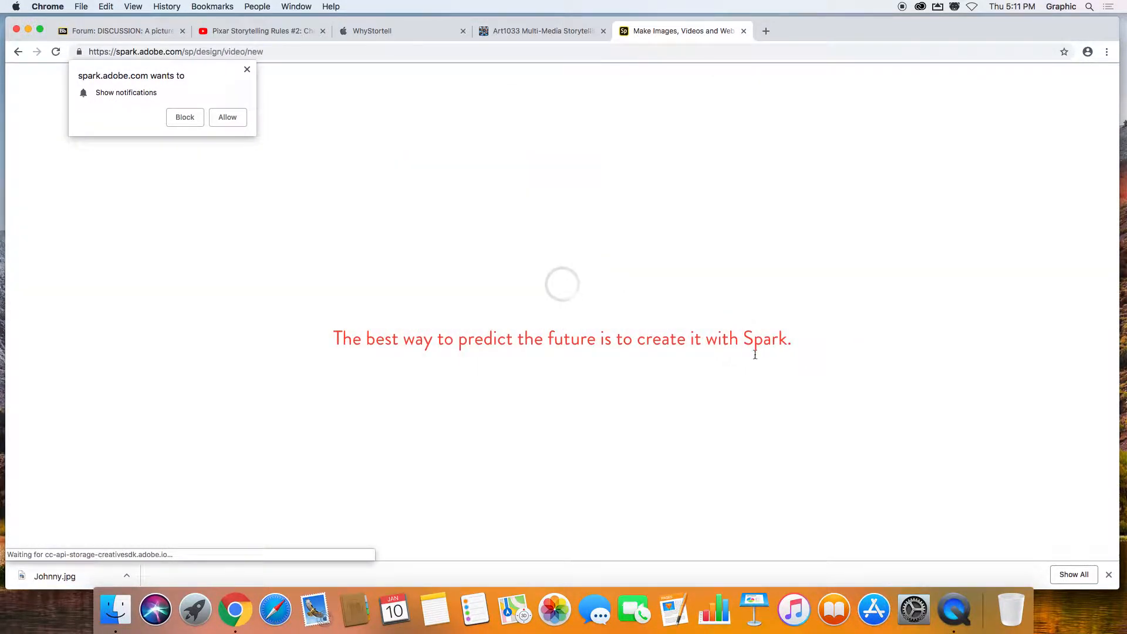
click(457, 352)
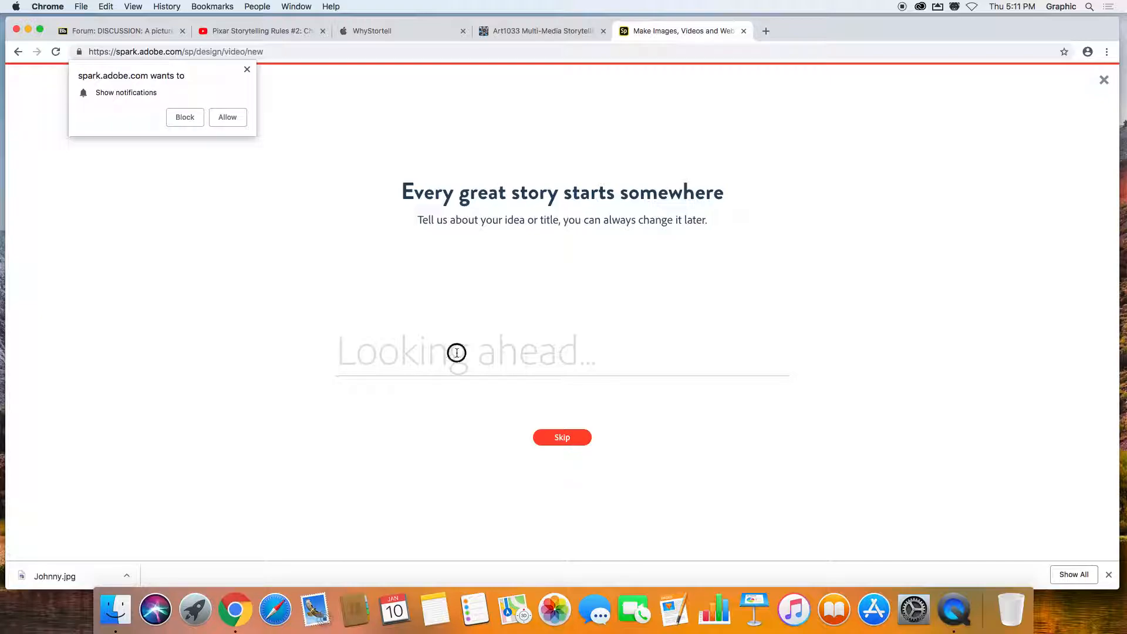
text(Too much light makes the baby go blind)
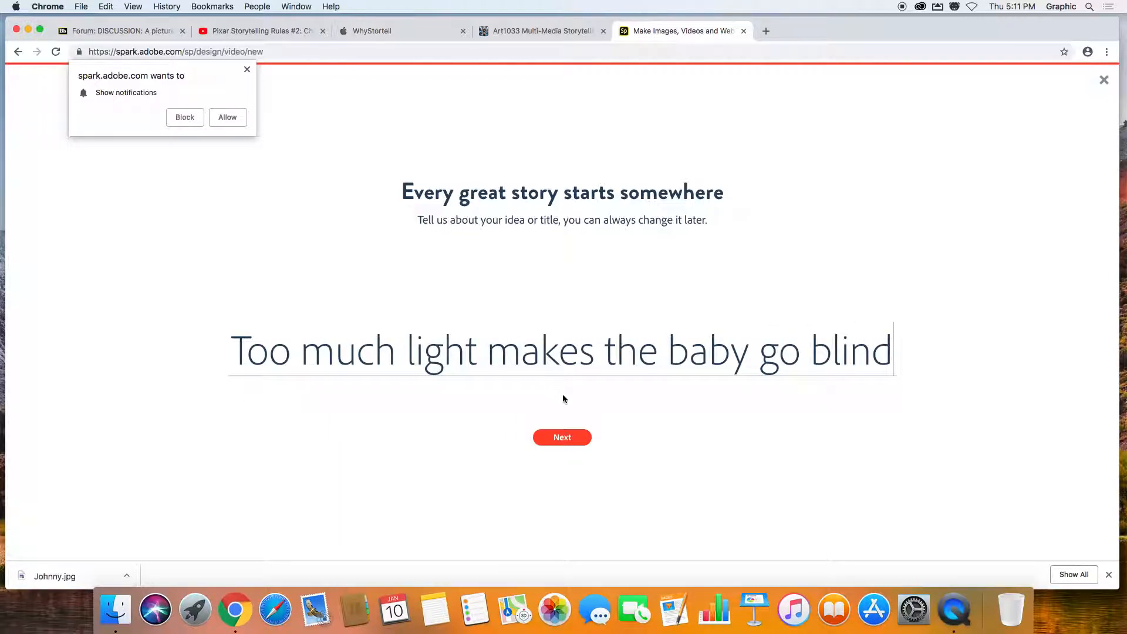
click(564, 438)
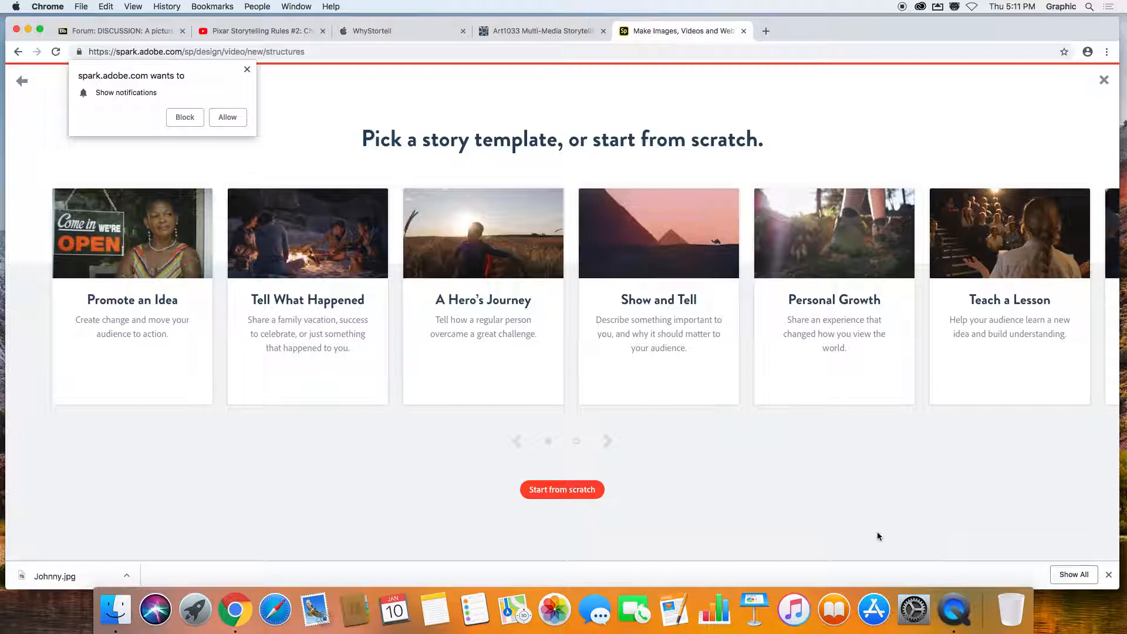
- Choose the Make Up My Own story template and dismiss the quick tips
click(607, 440)
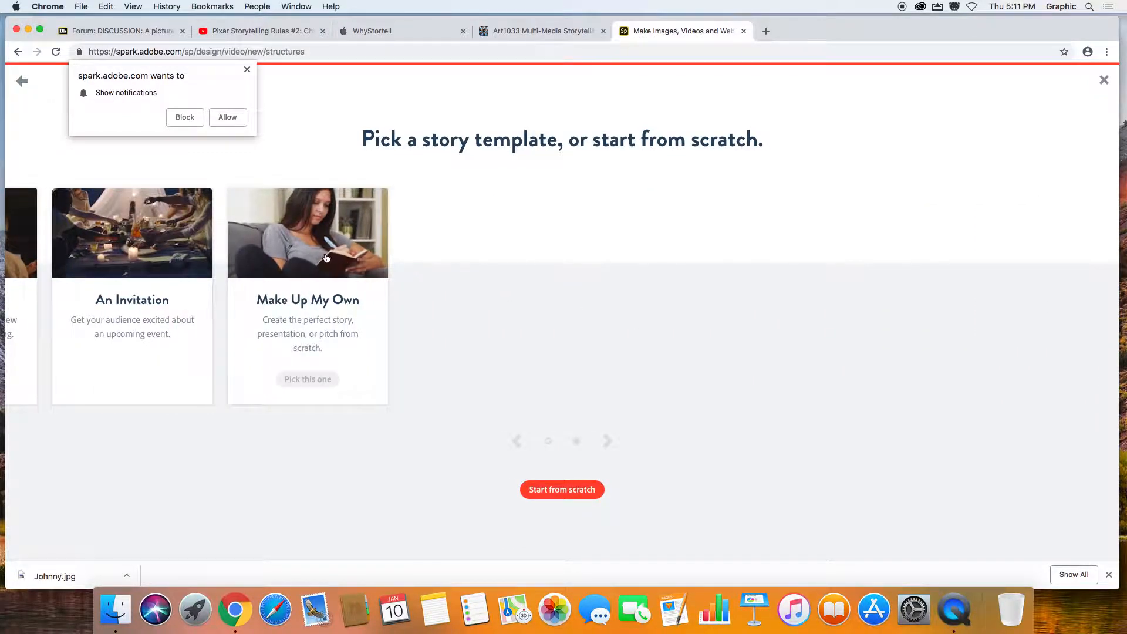
click(308, 379)
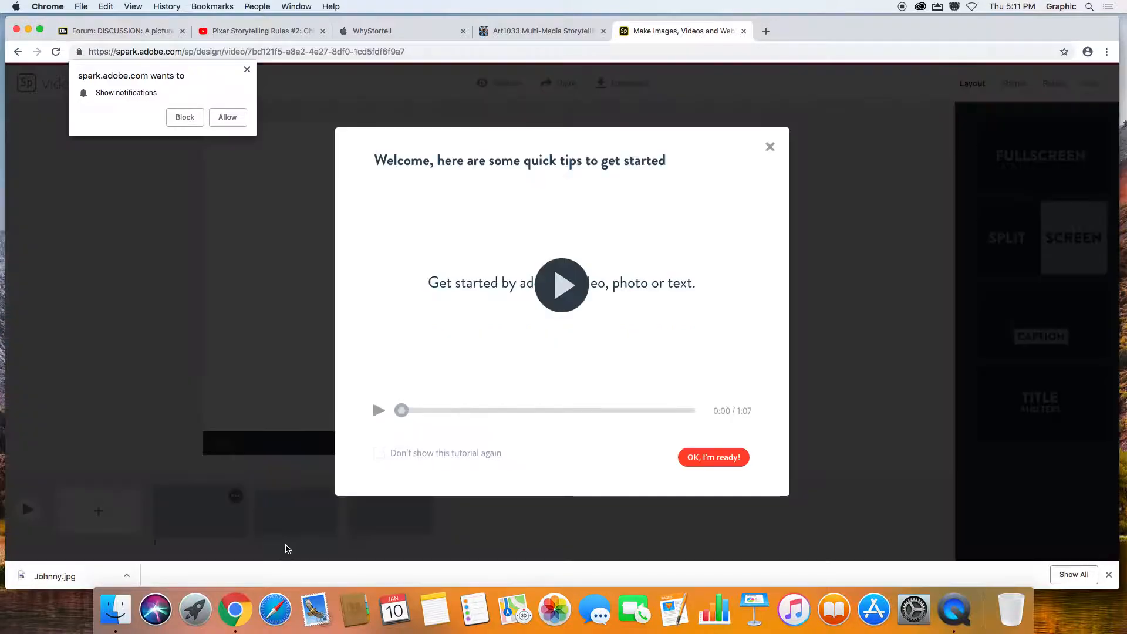
click(771, 147)
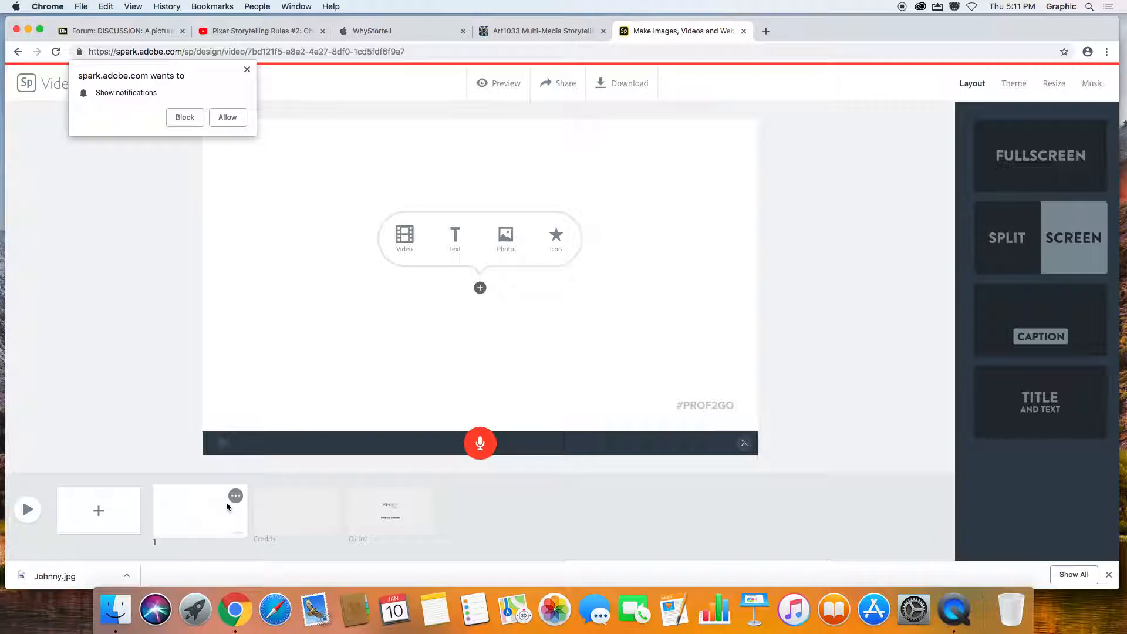
- Upload the photo Johnny.jpg from the Desktop folder to the first slide
click(509, 242)
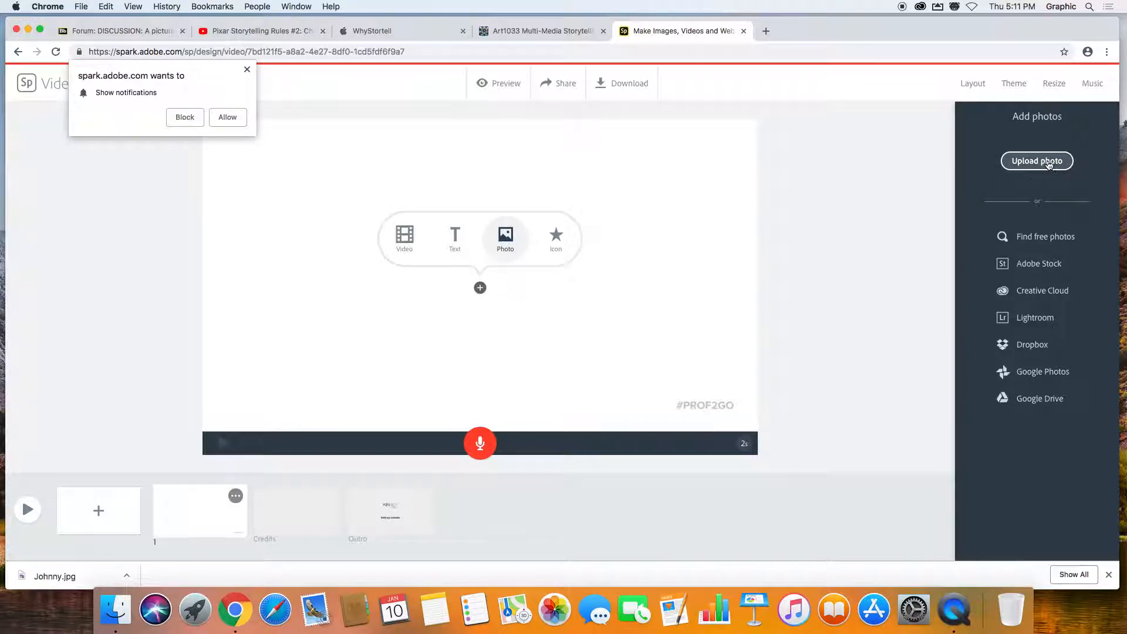
click(1023, 164)
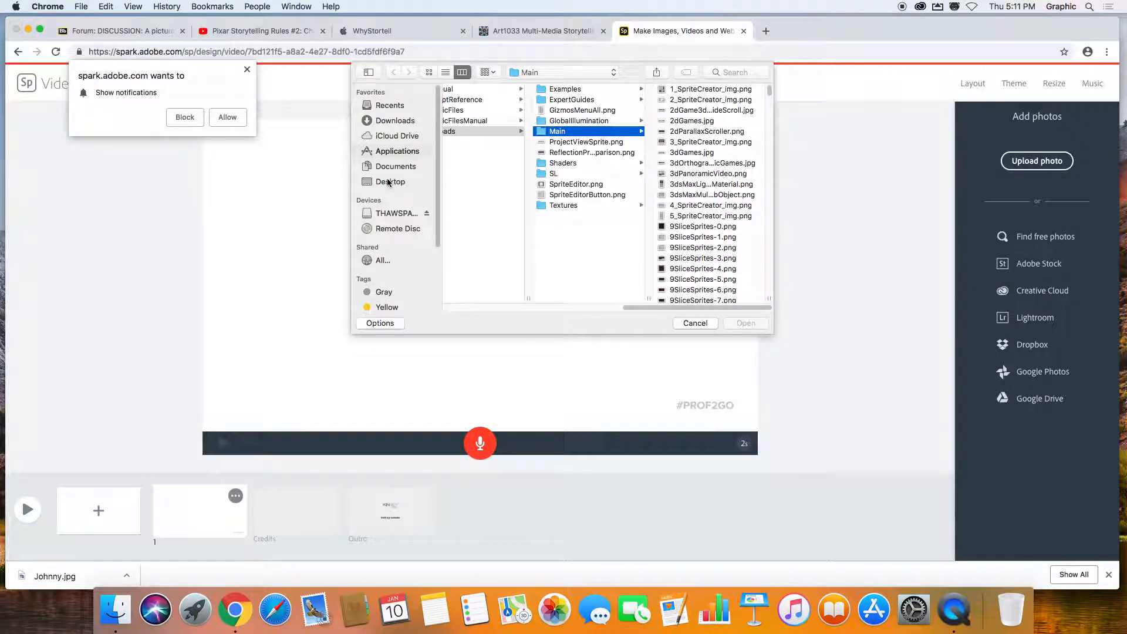
click(388, 183)
click(468, 91)
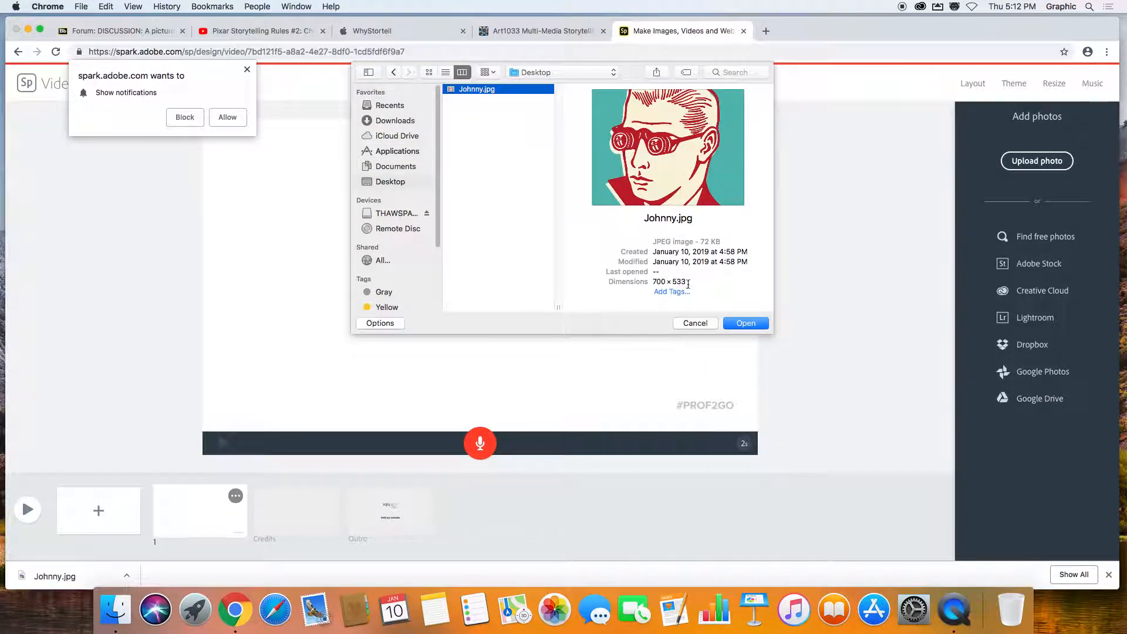
click(746, 325)
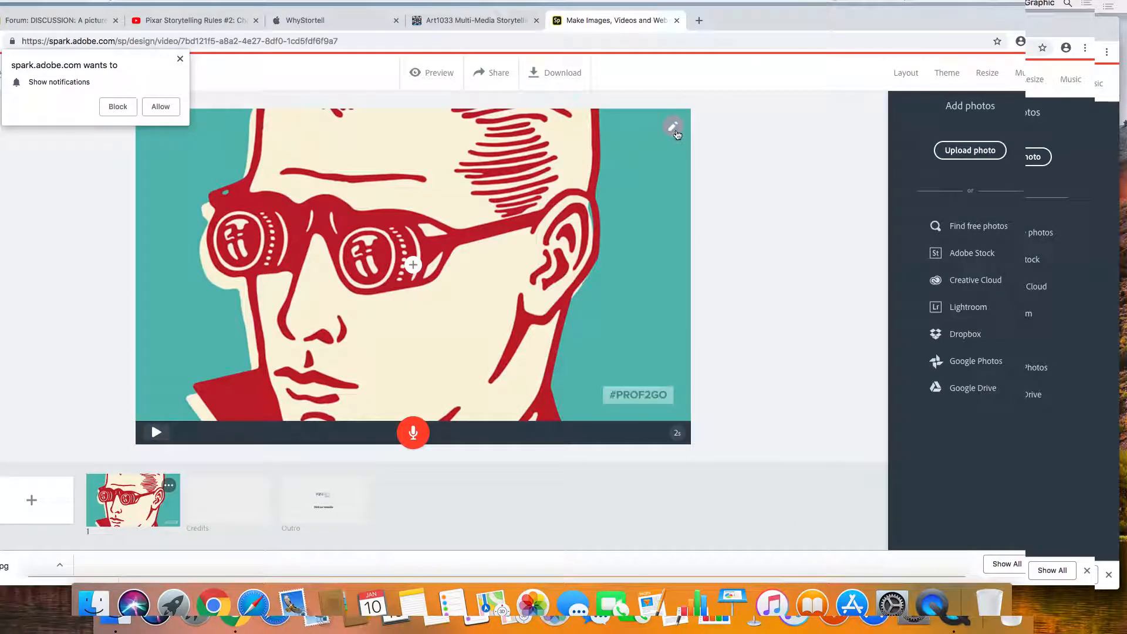
- Adjust the photo's framing on the first slide by zooming it out and back in
click(676, 134)
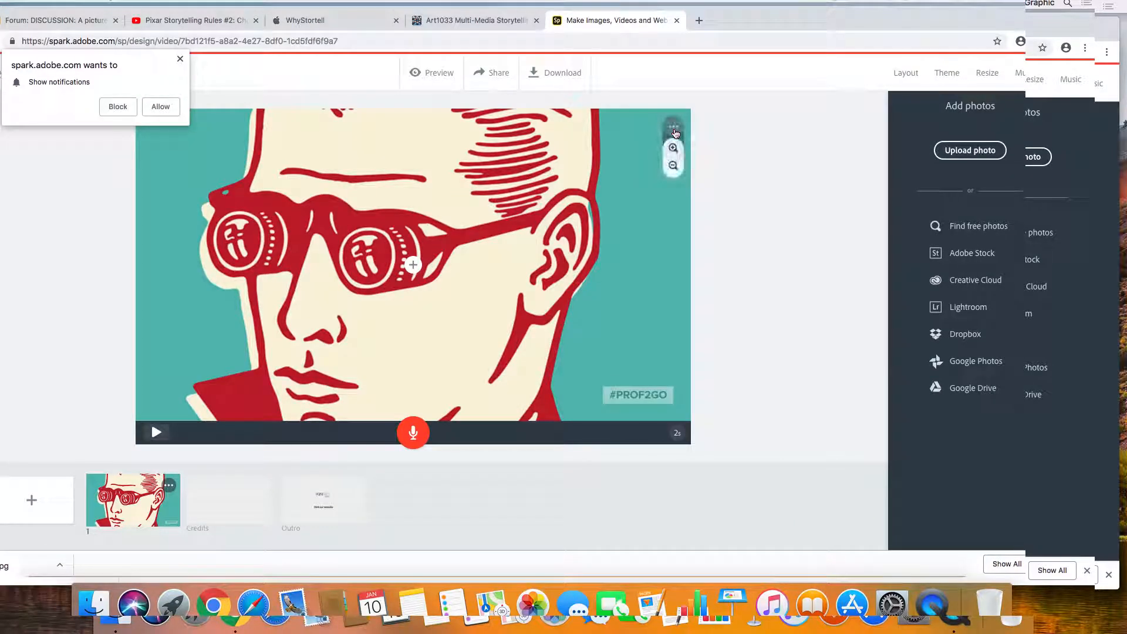
click(673, 168)
click(673, 166)
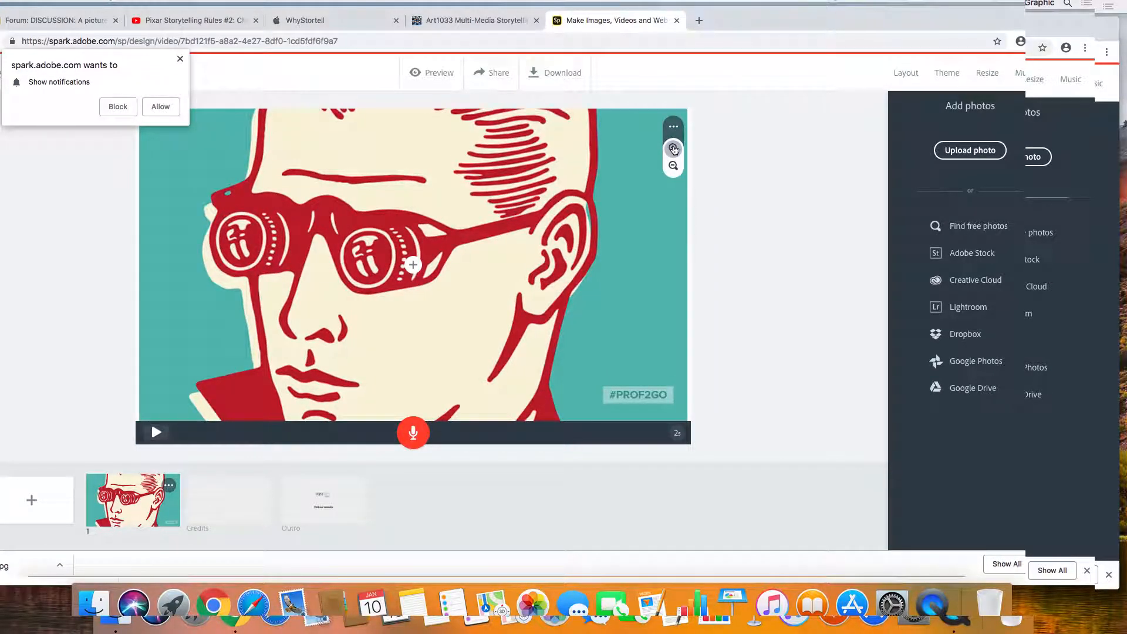
click(674, 166)
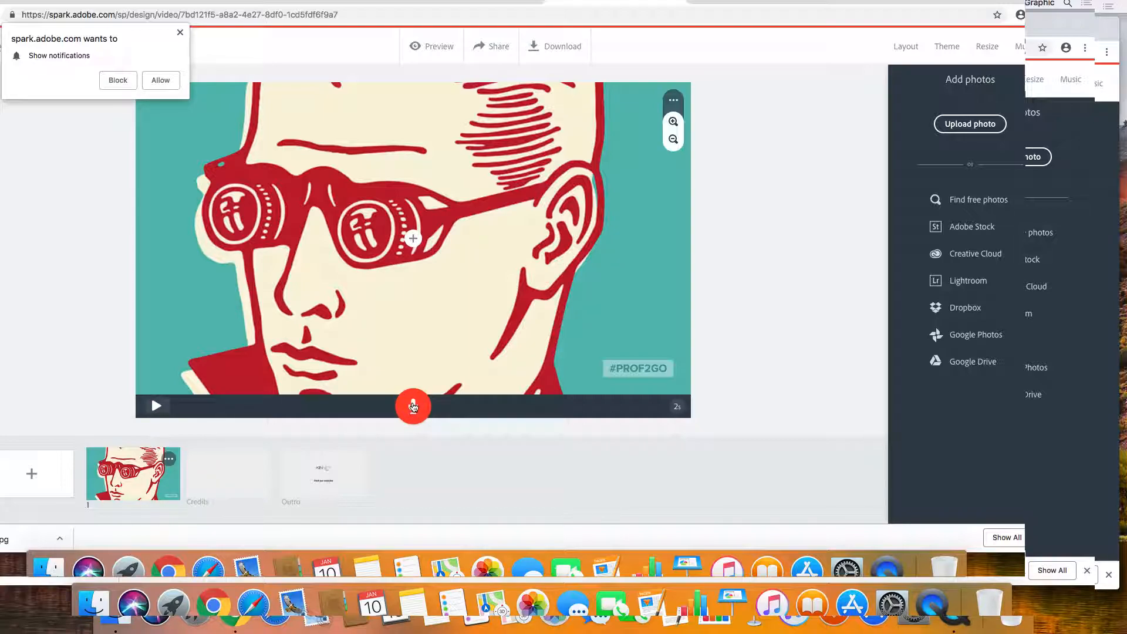
- Allow the notification and microphone requests and record a narration of about 10 seconds on the first slide
click(161, 81)
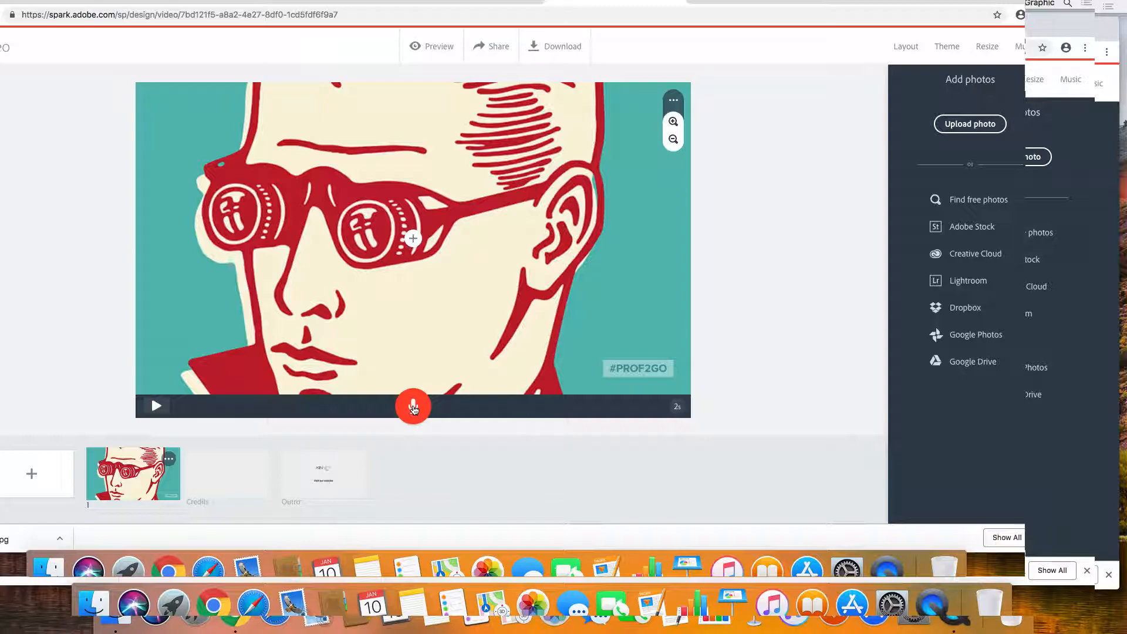
click(414, 408)
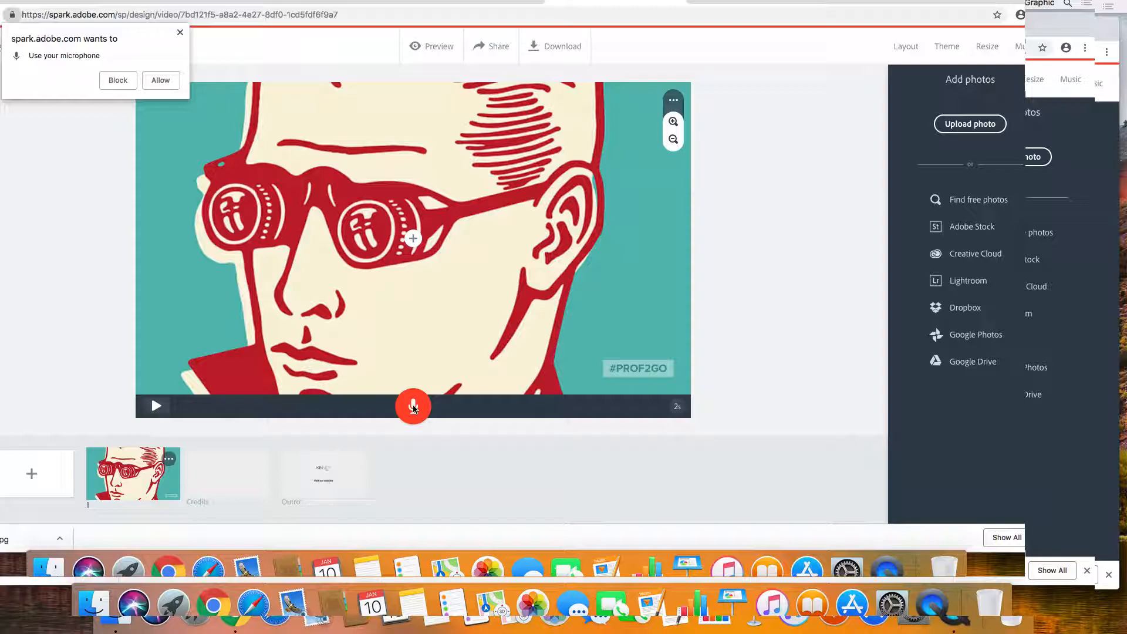
click(159, 80)
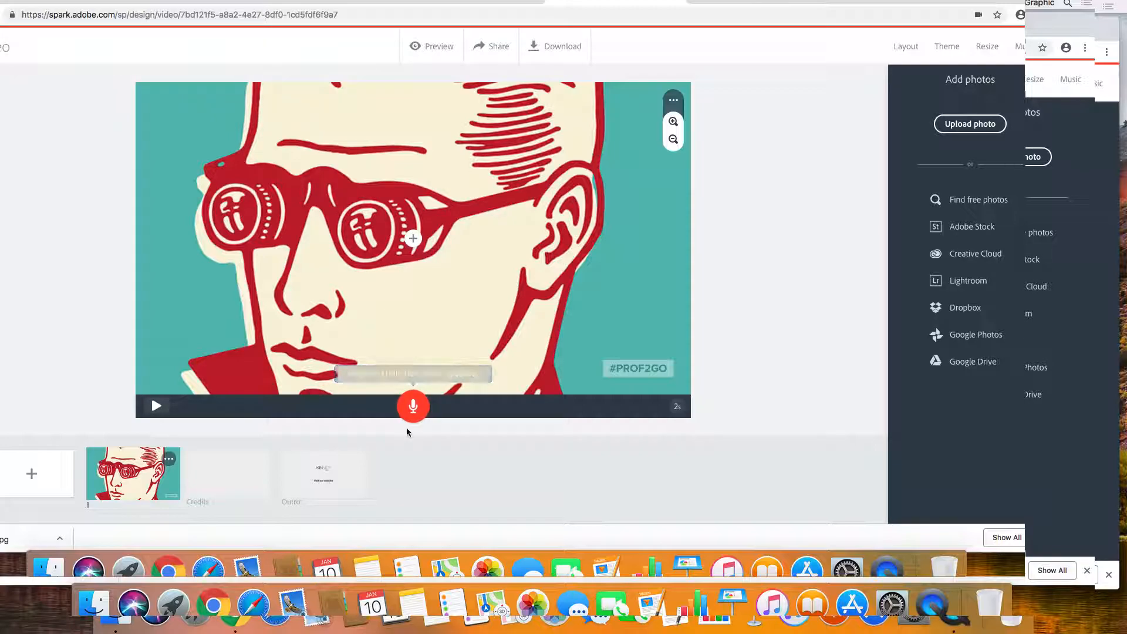
click(414, 414)
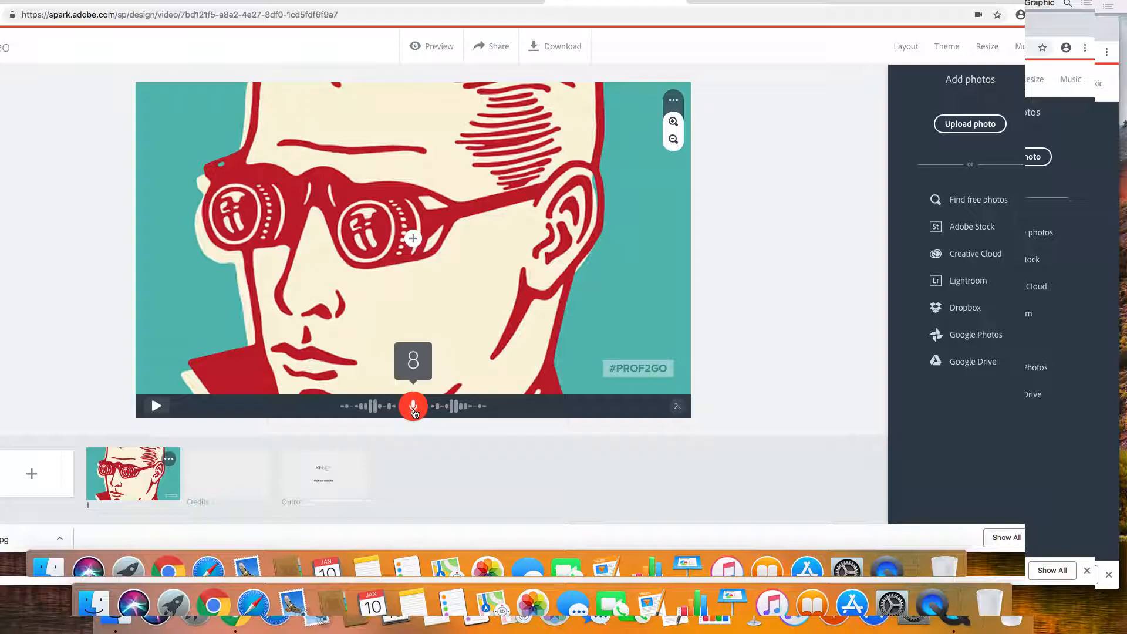
drag(414, 413, 414, 413)
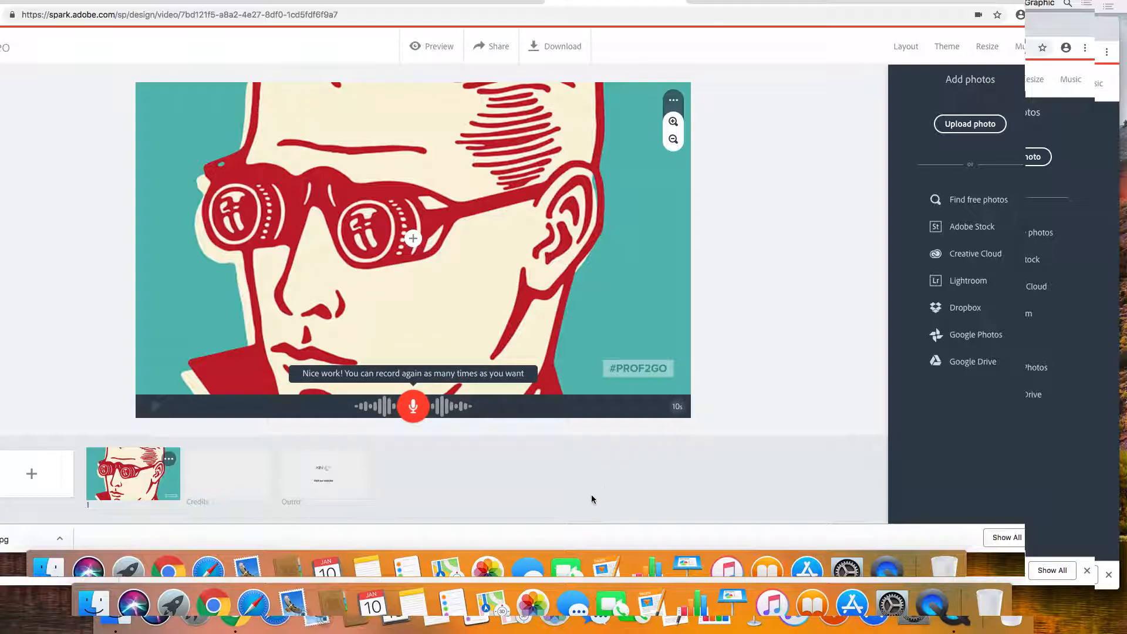
- Play back the first slide's narration and duplicate the slide
click(156, 407)
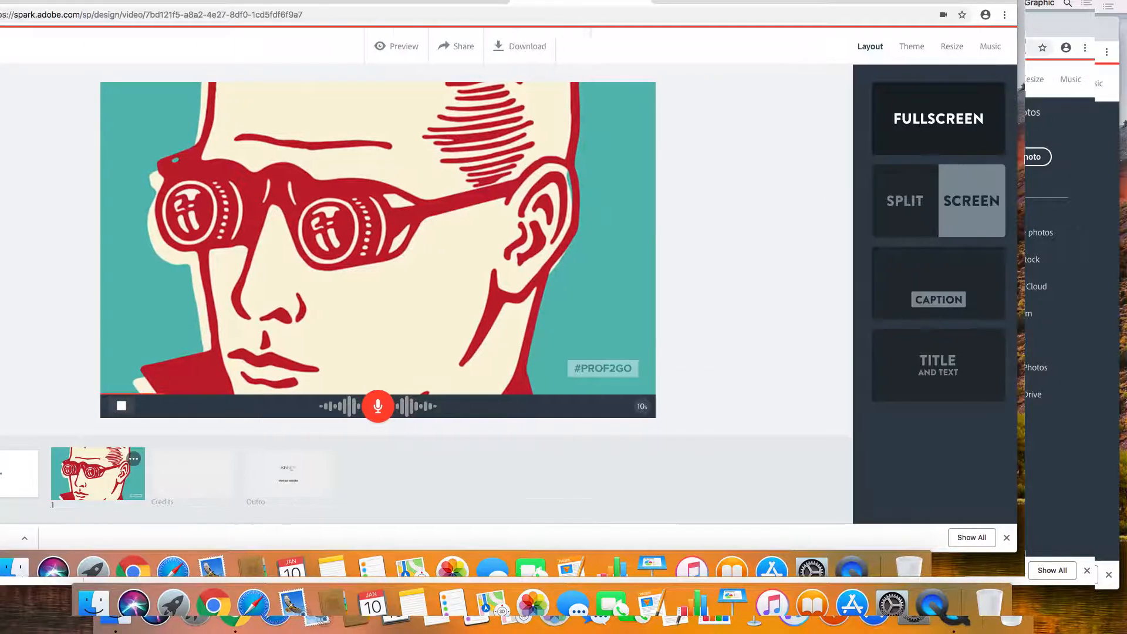
click(131, 407)
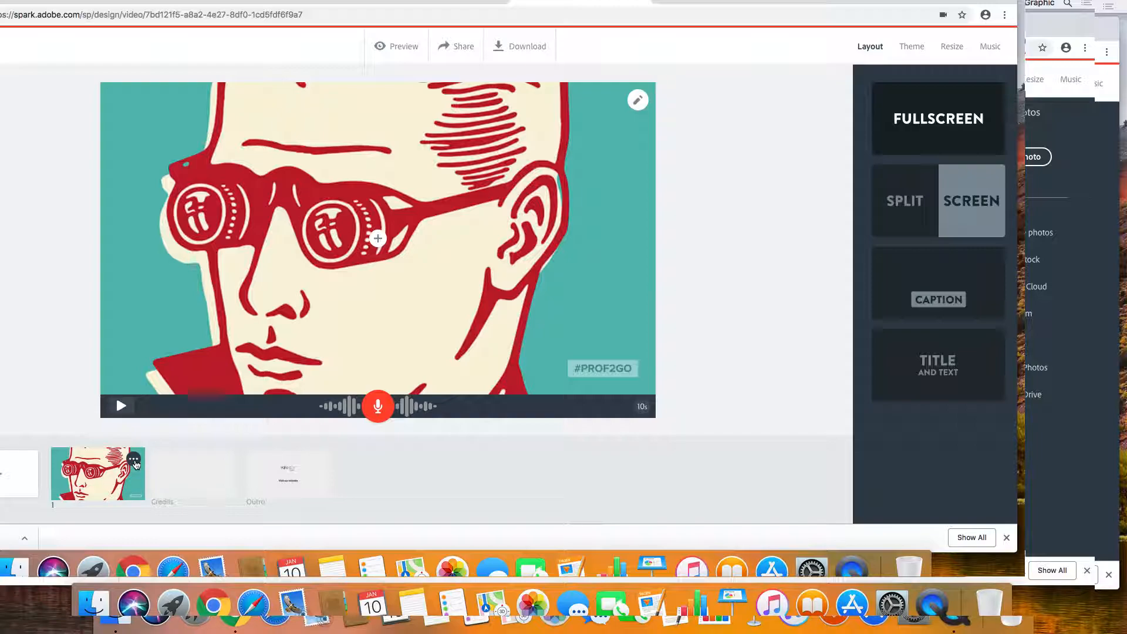
click(134, 460)
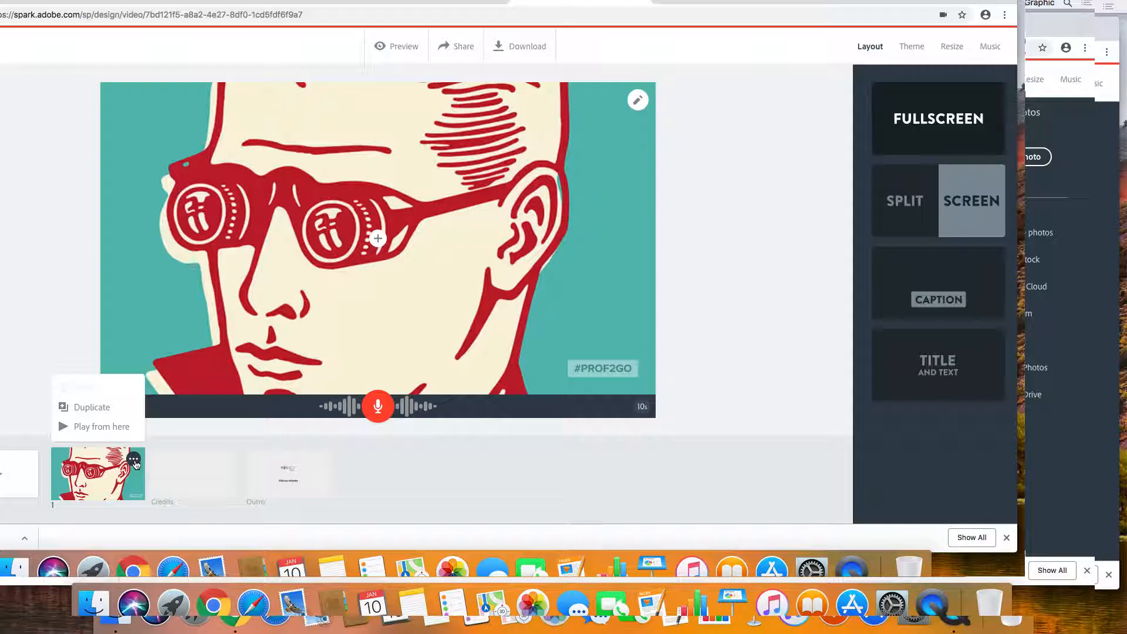
click(121, 409)
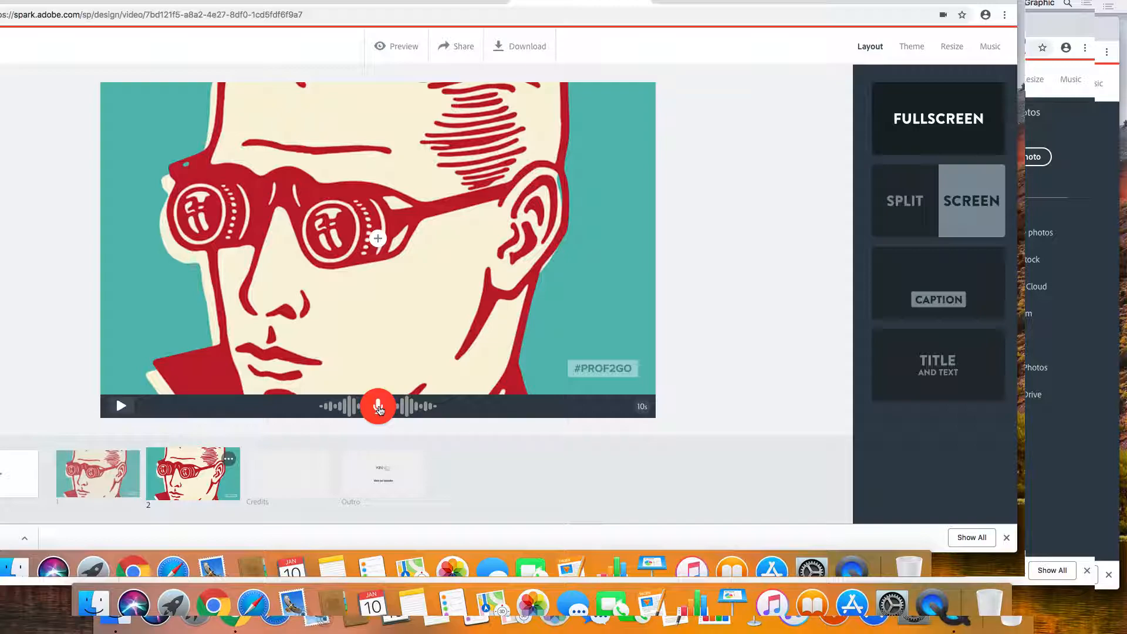
- Play back the narration carried over to the duplicated second slide
click(378, 409)
click(120, 405)
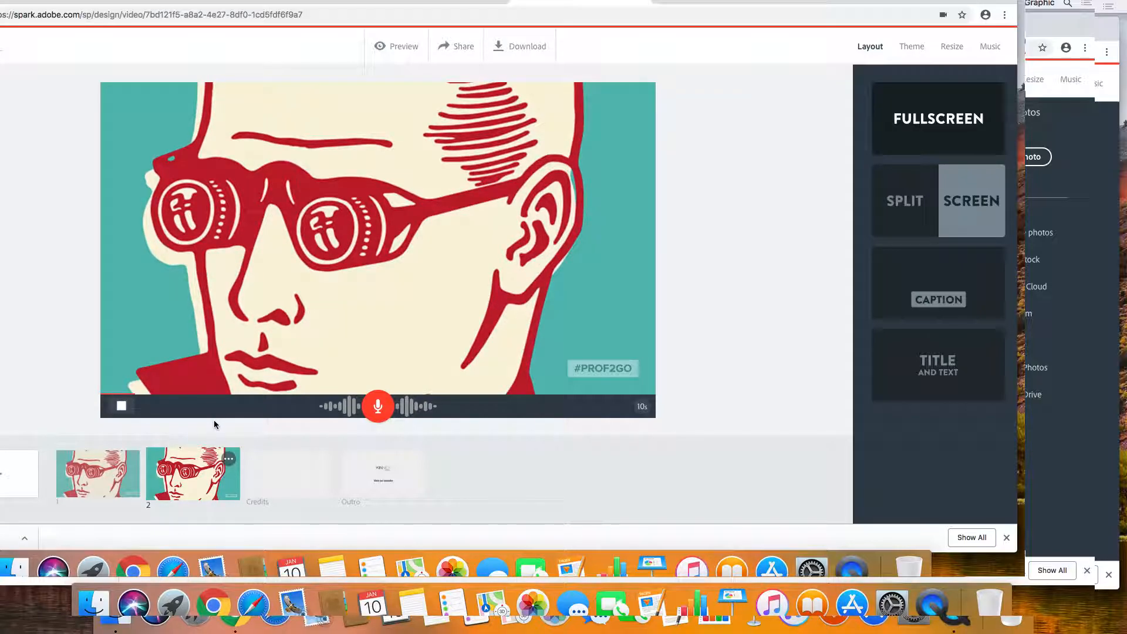
click(122, 408)
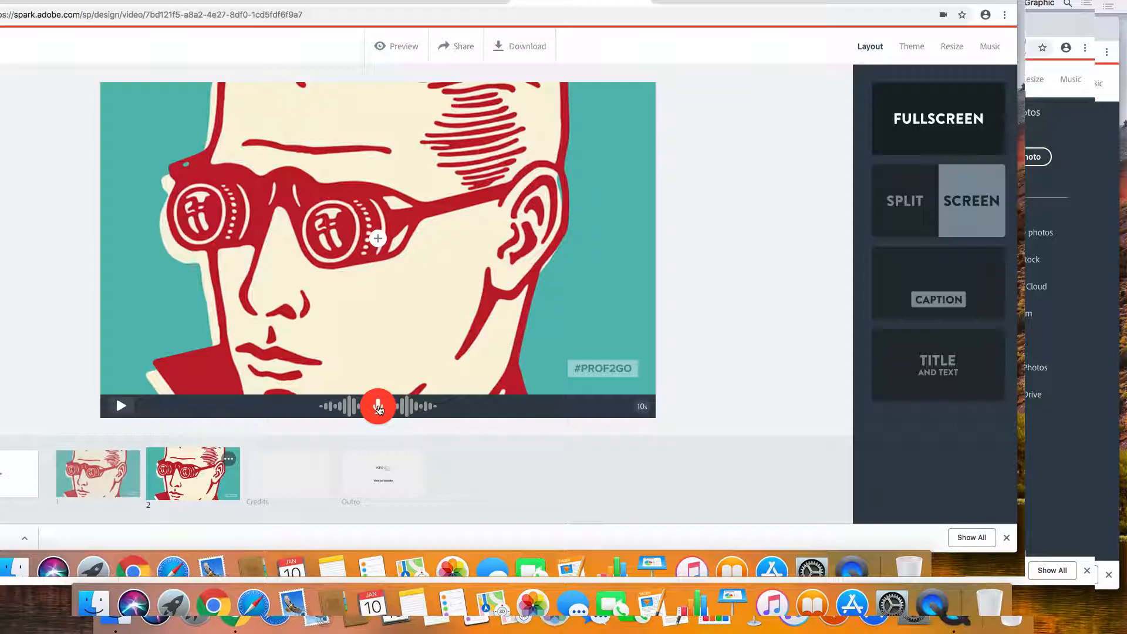
- Re-record the second slide's narration twice, with takes of about 8 and 13 seconds
click(378, 409)
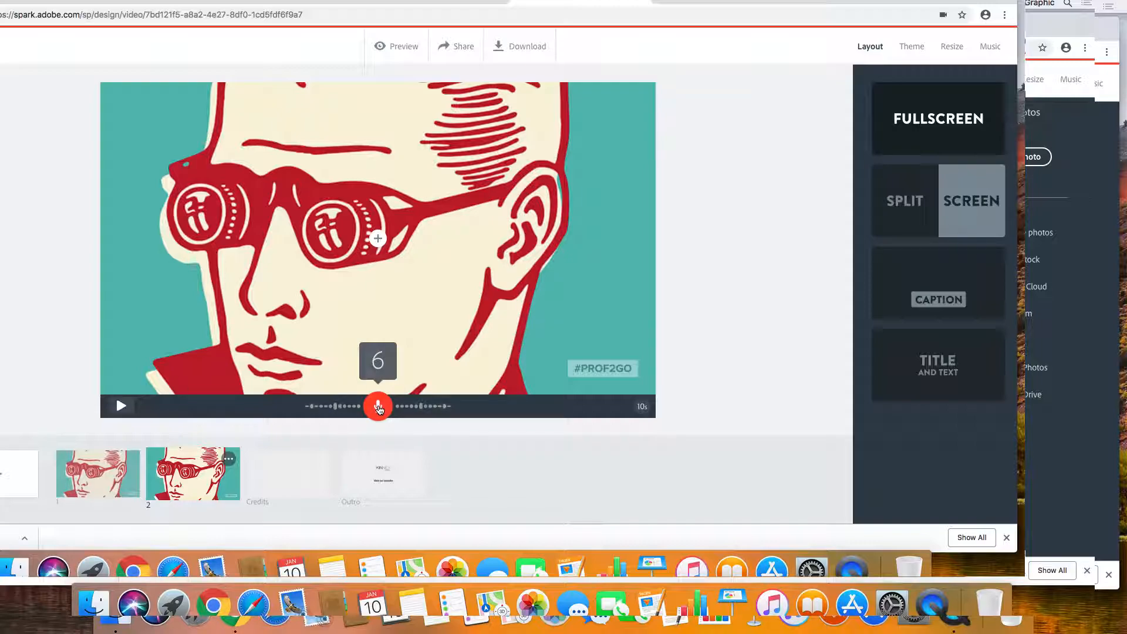
drag(379, 409, 371, 407)
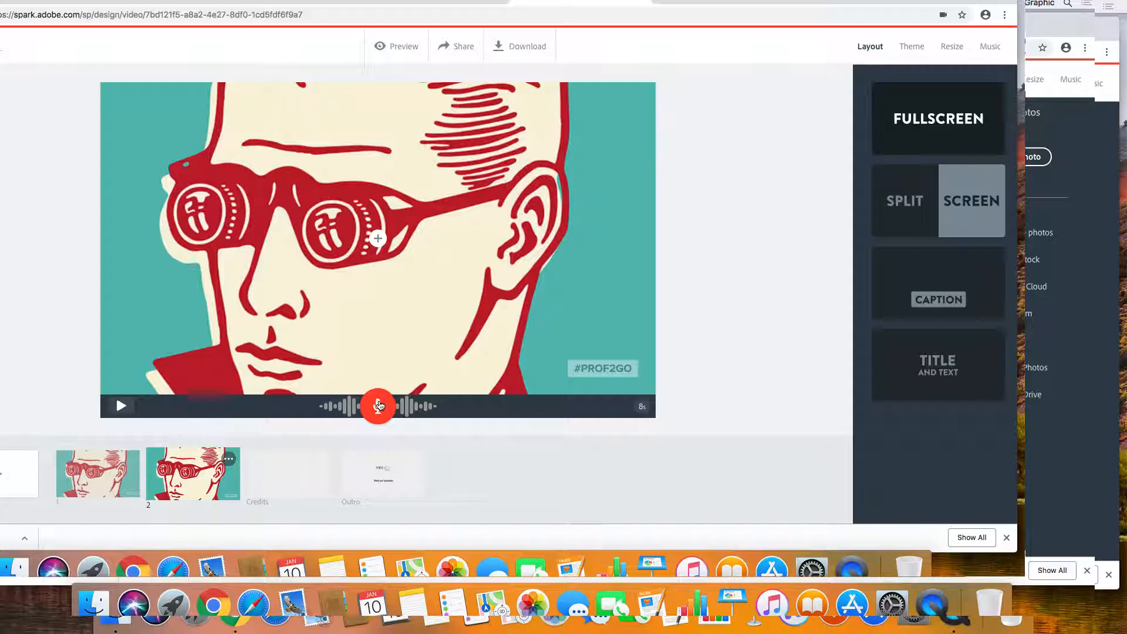
drag(378, 405, 378, 405)
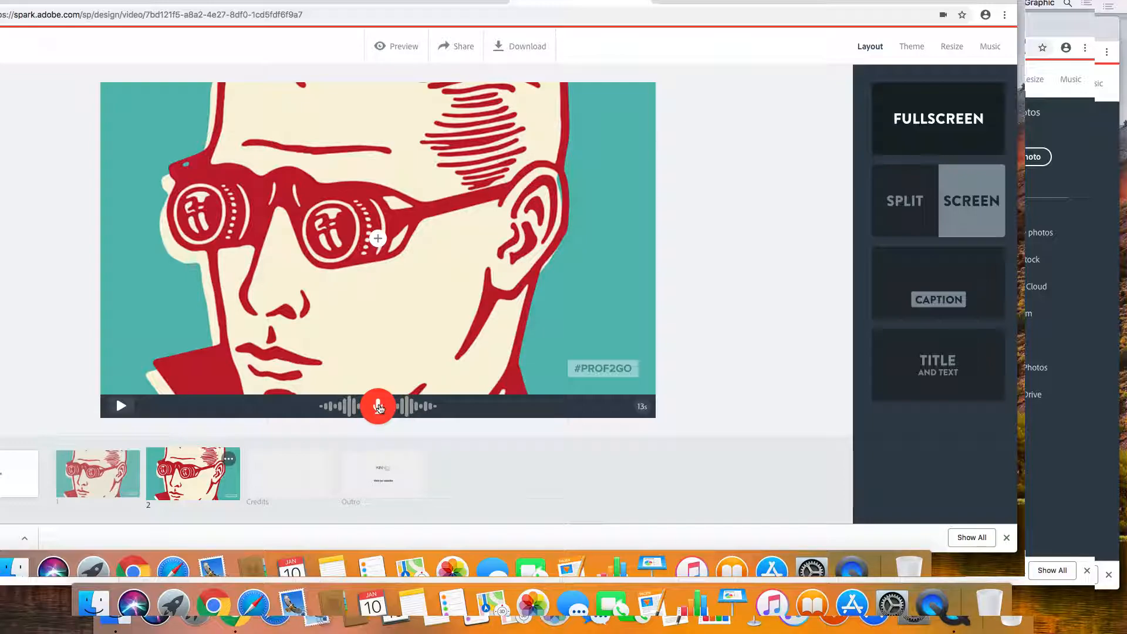
- Record the second slide's narration up to the 30-second limit, dismiss the notice, and replace it with a take of about 12 seconds
drag(378, 408, 379, 408)
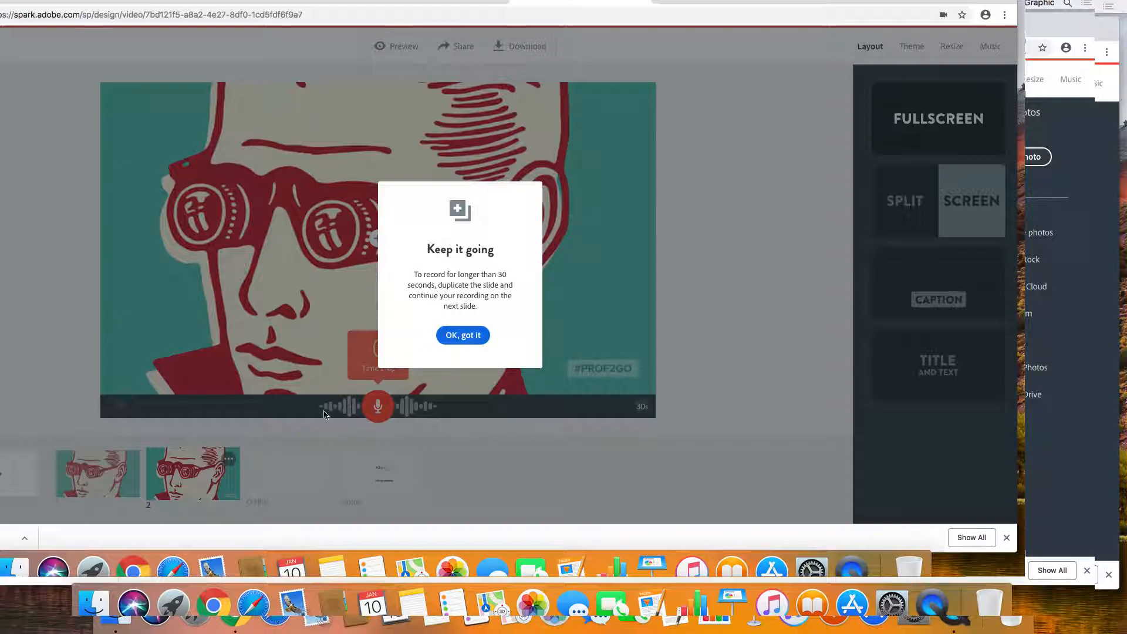
click(461, 345)
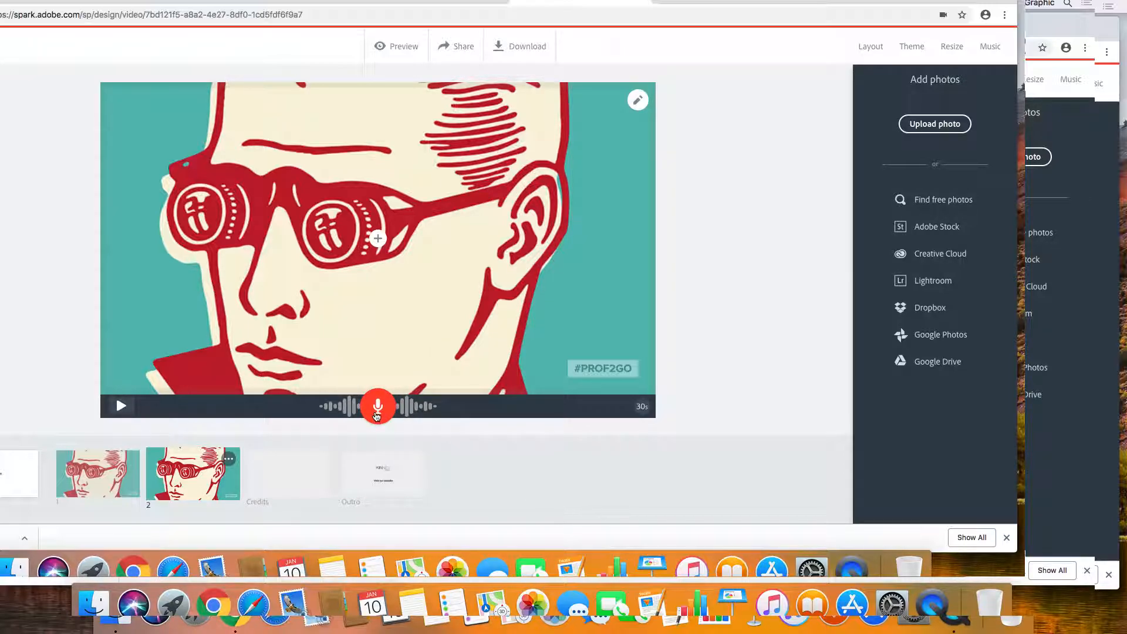
drag(377, 416, 377, 415)
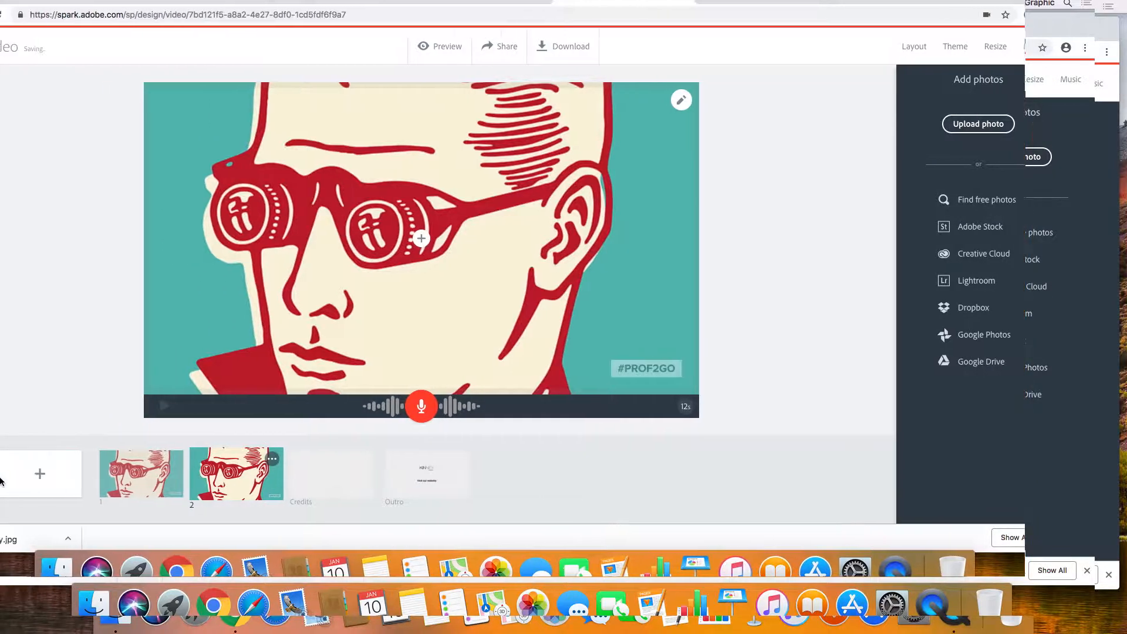
- Preview the whole video from the first slide through to the outro, and return to the editor
click(198, 468)
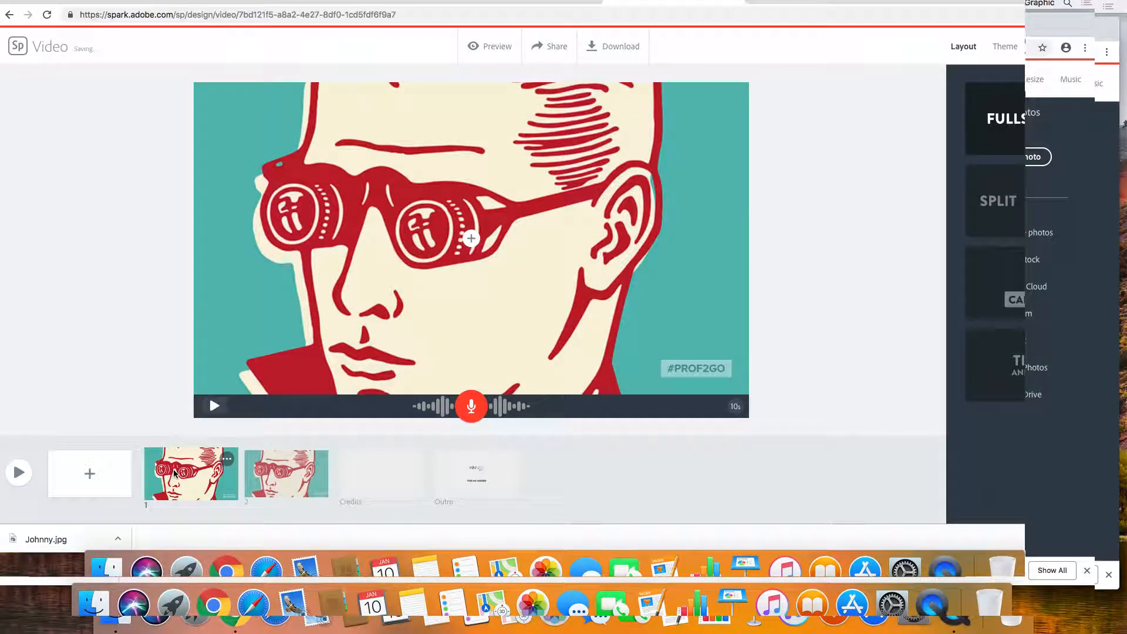
click(19, 473)
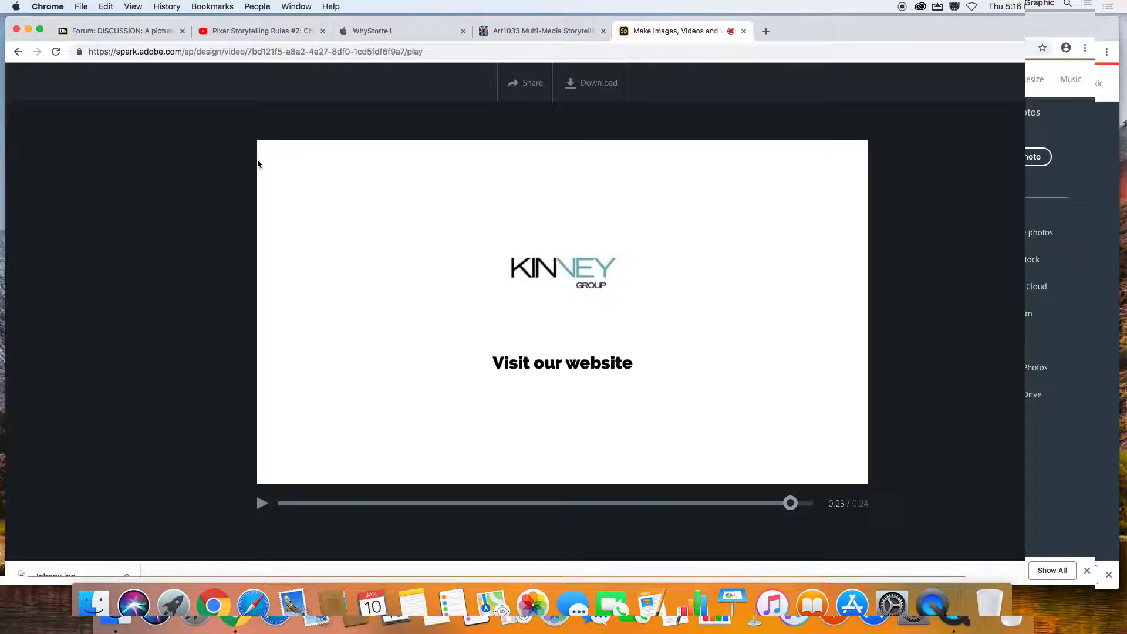
click(242, 108)
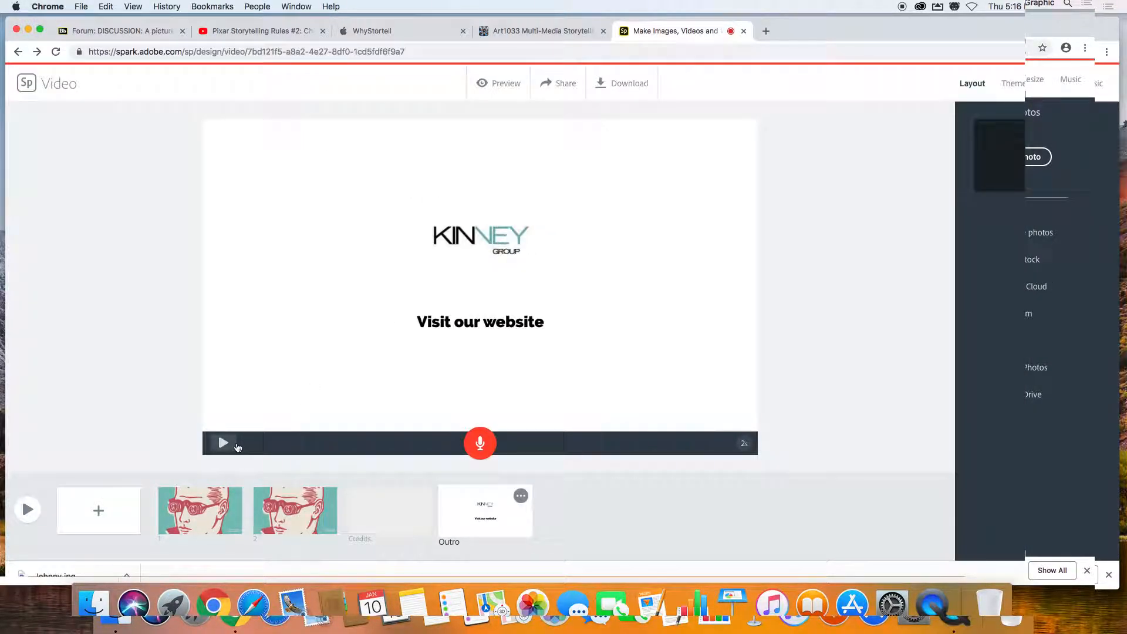
- Duplicate the second slide and record a narration of about 27 seconds on the new third slide
click(327, 500)
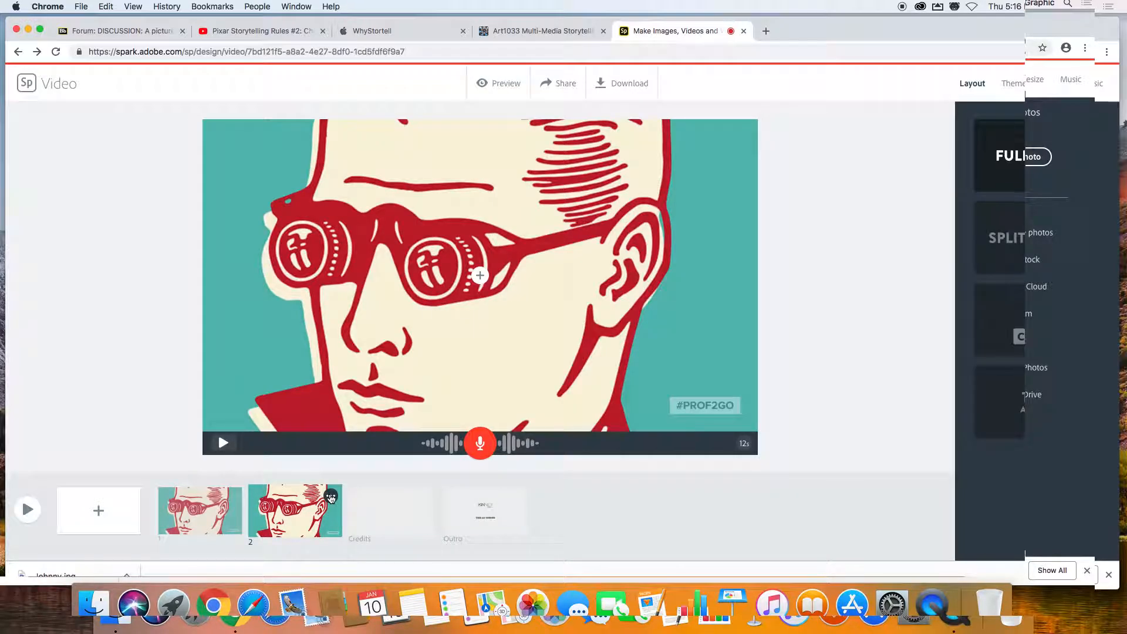
click(330, 497)
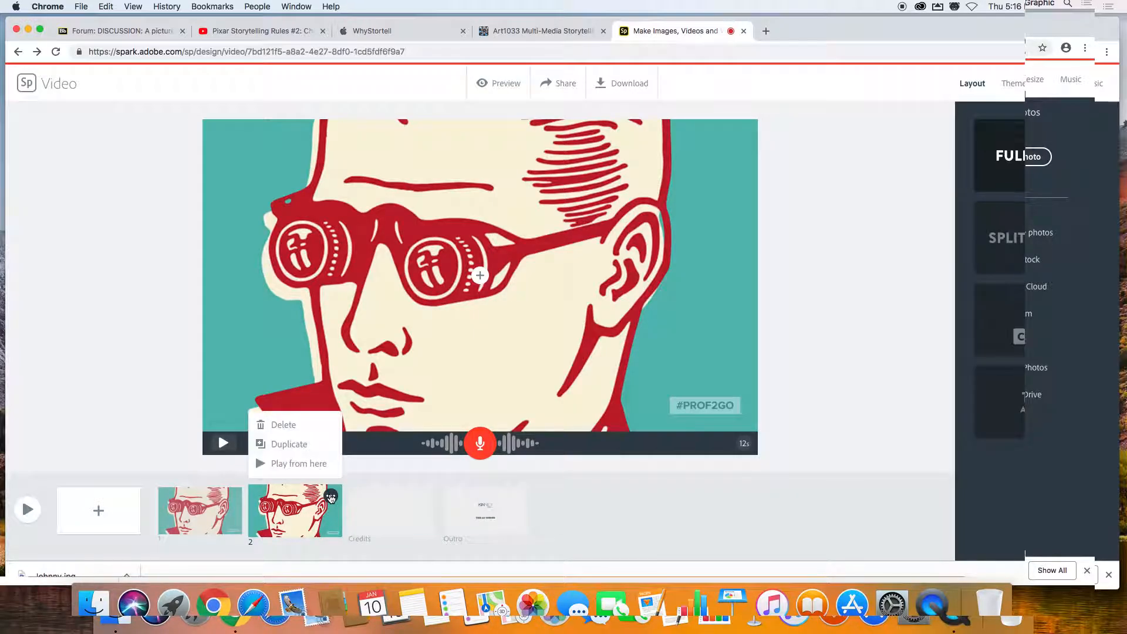
click(290, 445)
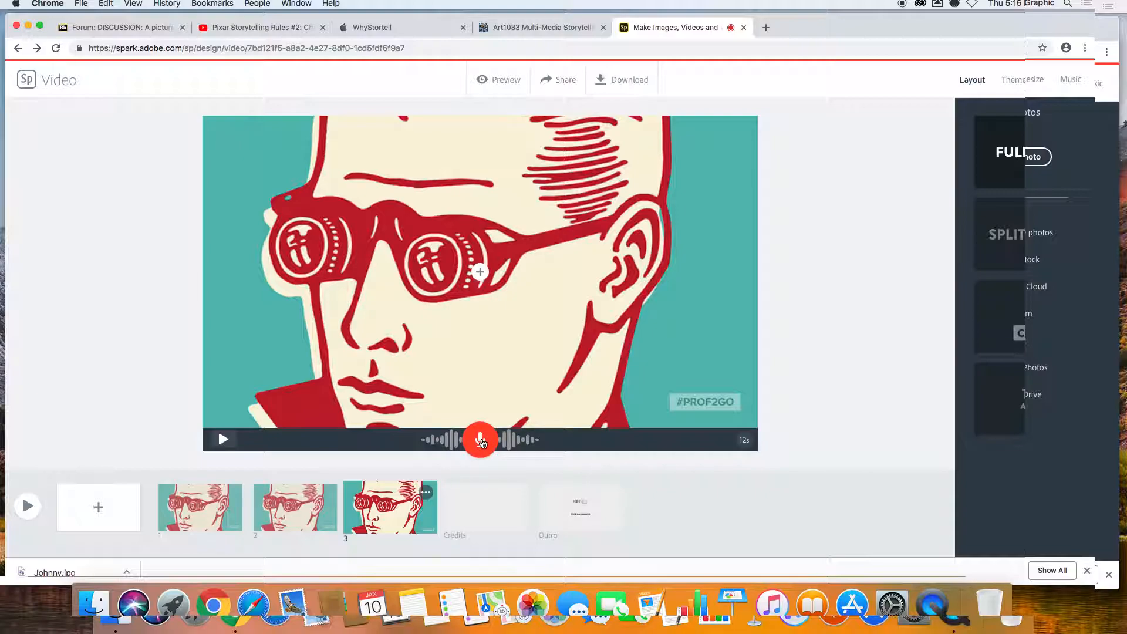
drag(481, 441, 481, 442)
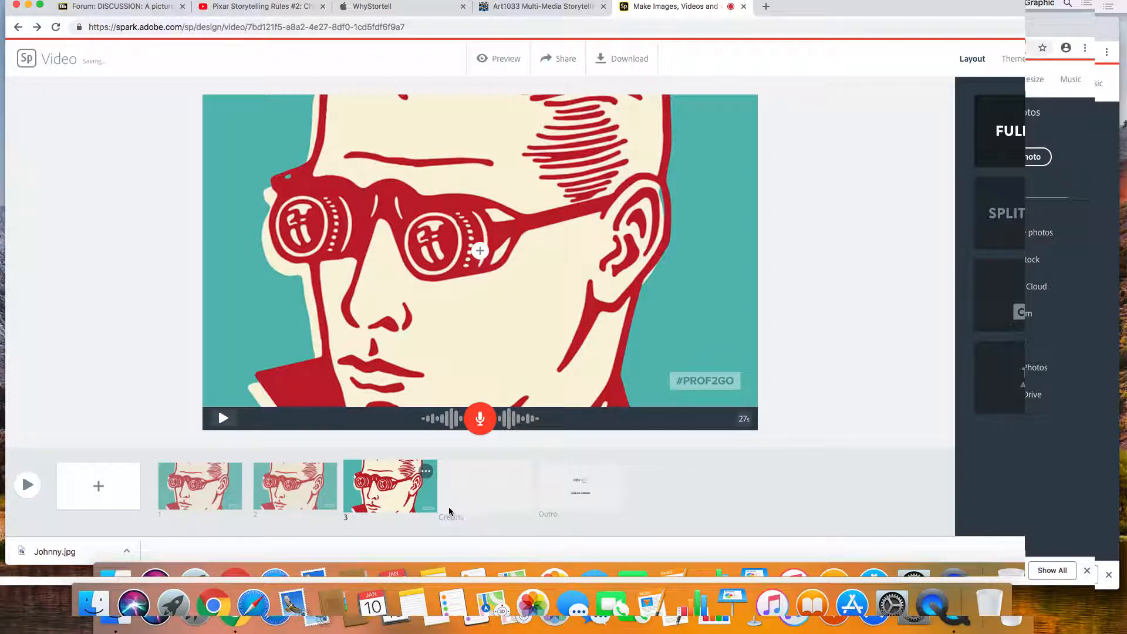
- Duplicate the third slide and record a narration of about 11 seconds on the new fourth slide
click(426, 472)
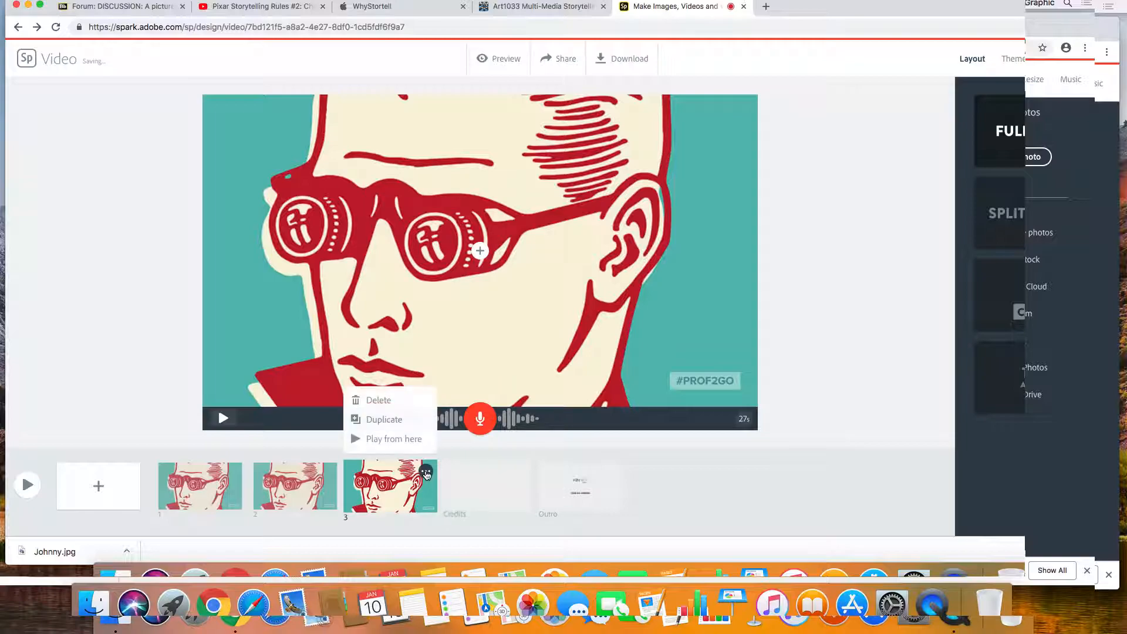
click(389, 421)
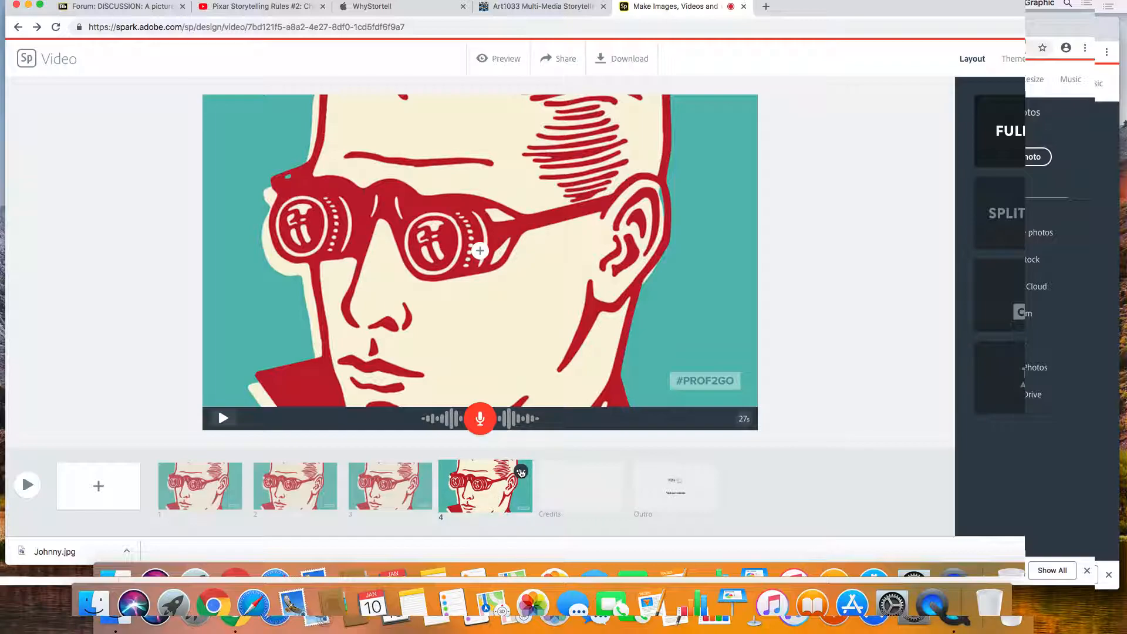
drag(478, 422, 480, 419)
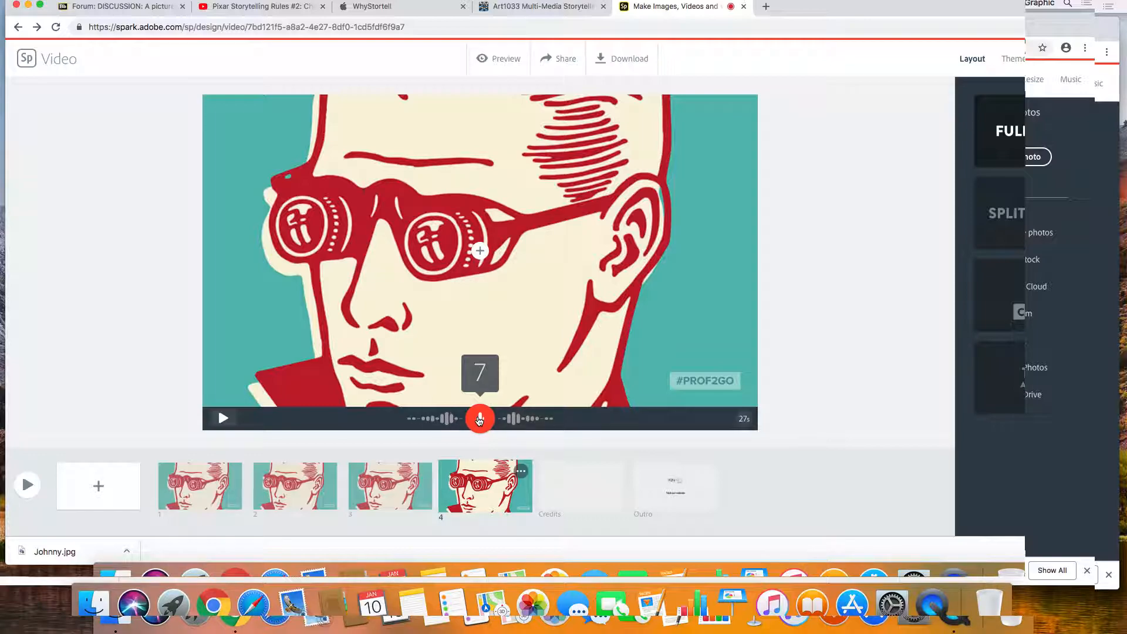
drag(480, 419, 479, 419)
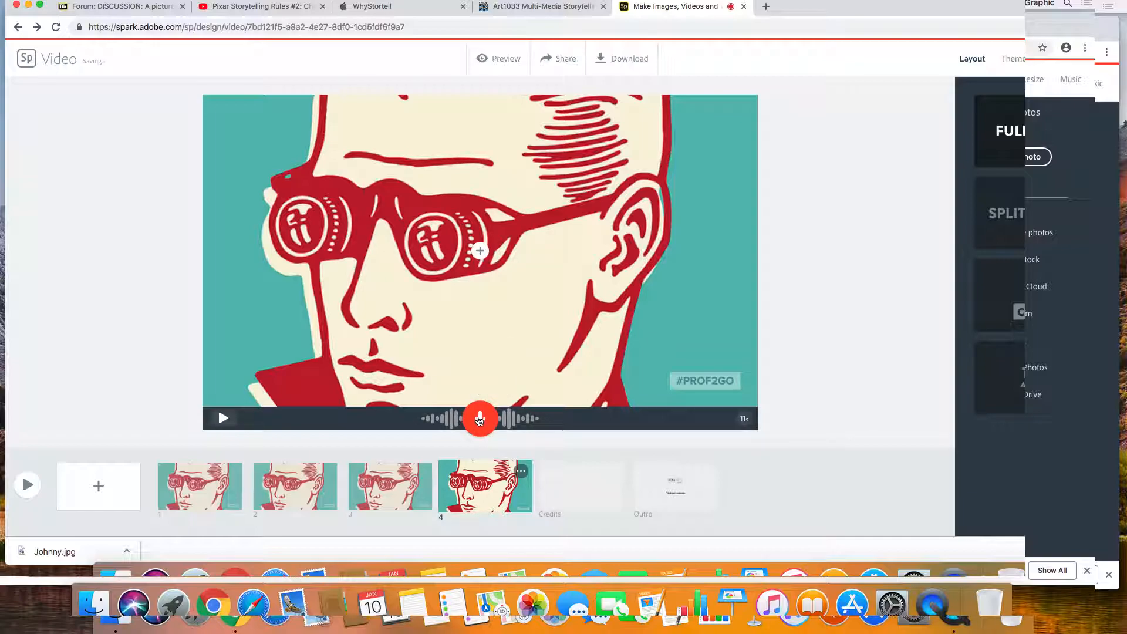
- Re-record the fourth slide's narration twice, with takes of about 14 and 8 seconds
drag(479, 419, 479, 419)
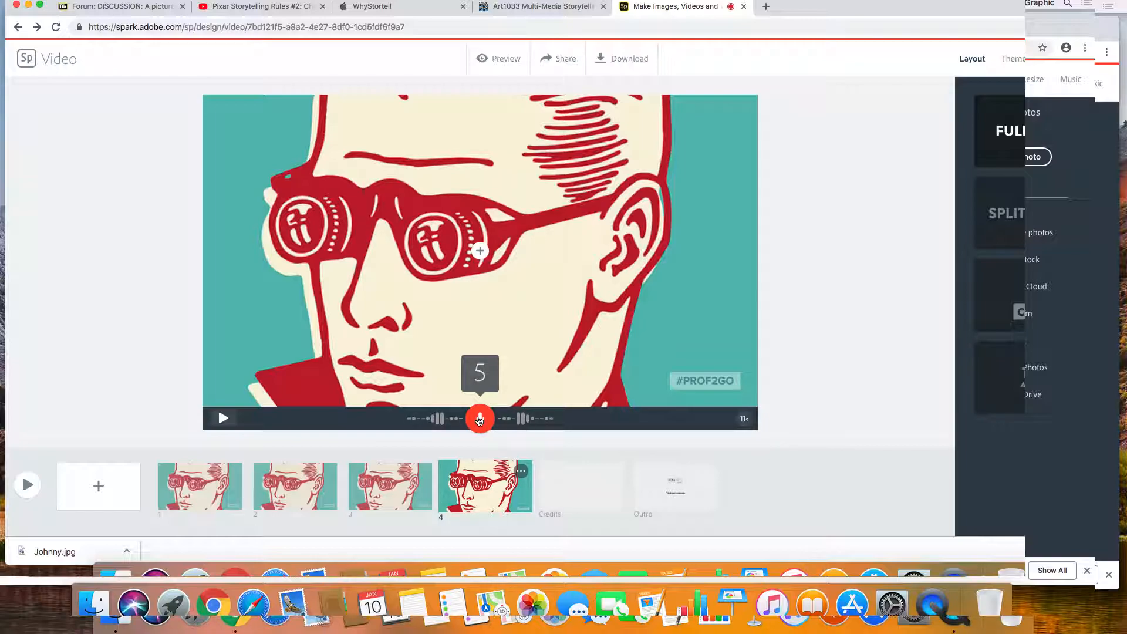
drag(479, 419, 479, 419)
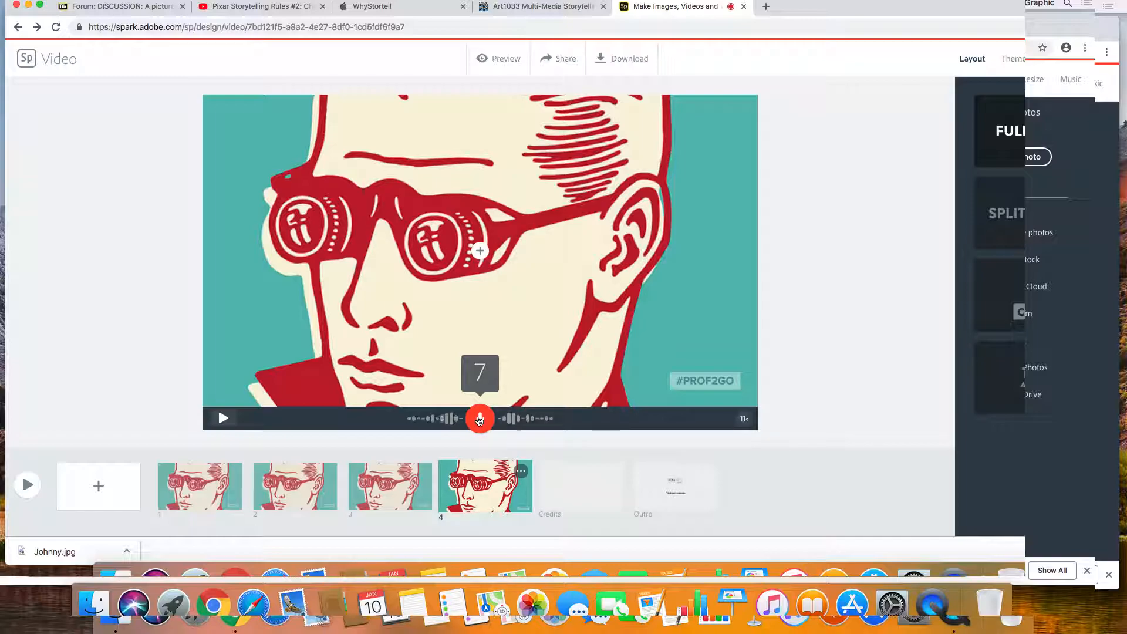
drag(480, 419, 478, 421)
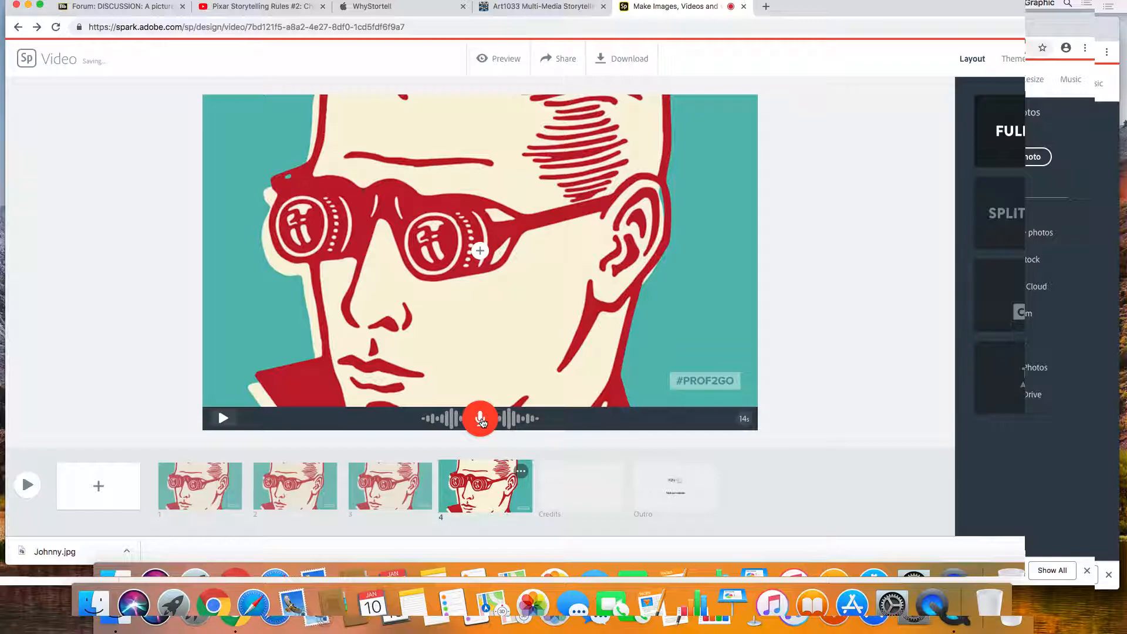
drag(481, 422, 481, 421)
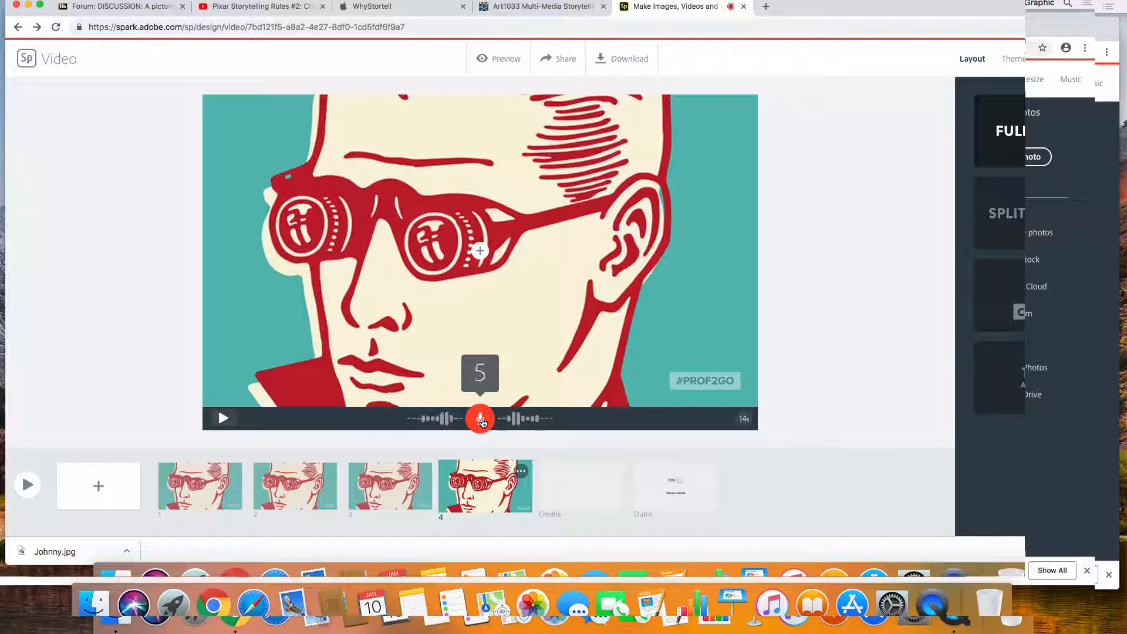
drag(481, 422, 482, 422)
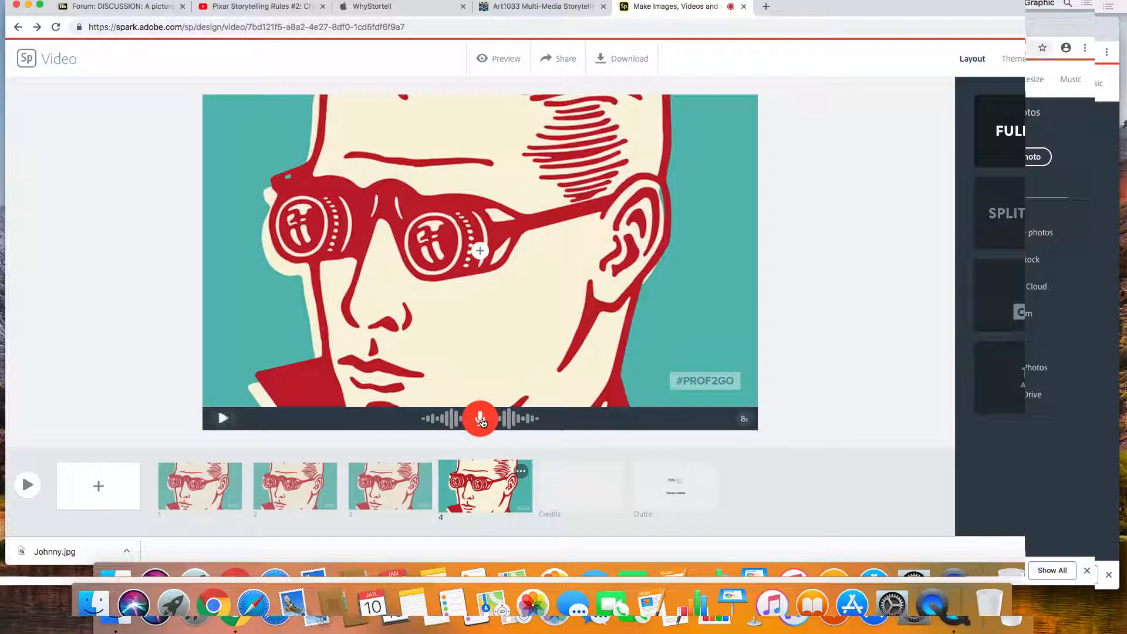
- Replace the fourth slide's narration with a take of about 16 seconds and duplicate the slide
drag(481, 421, 481, 421)
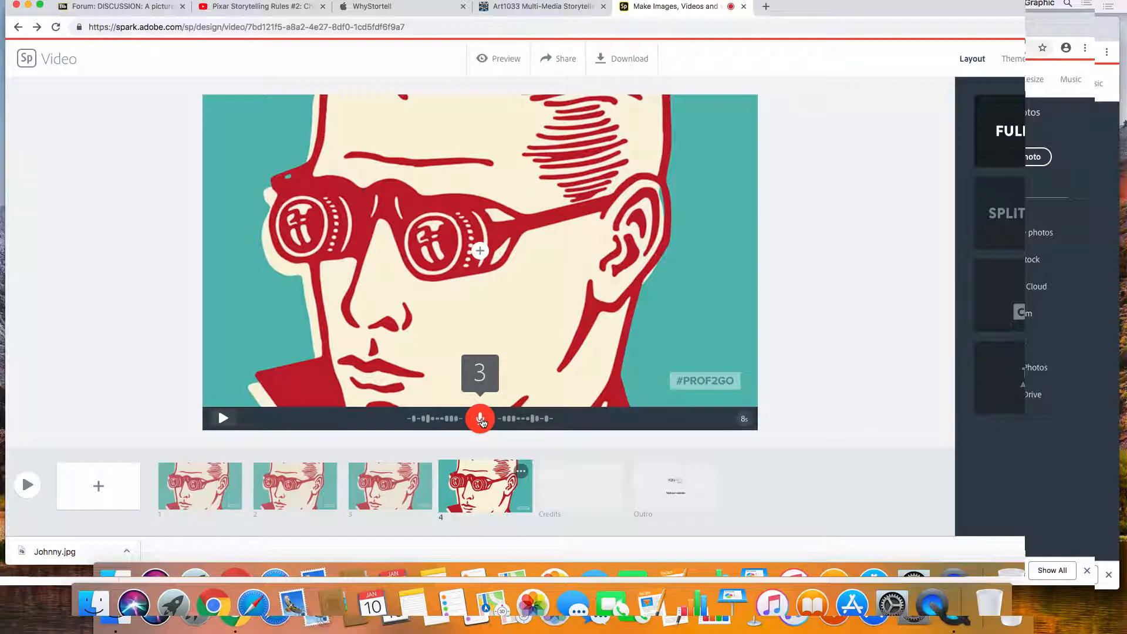
drag(482, 421, 481, 422)
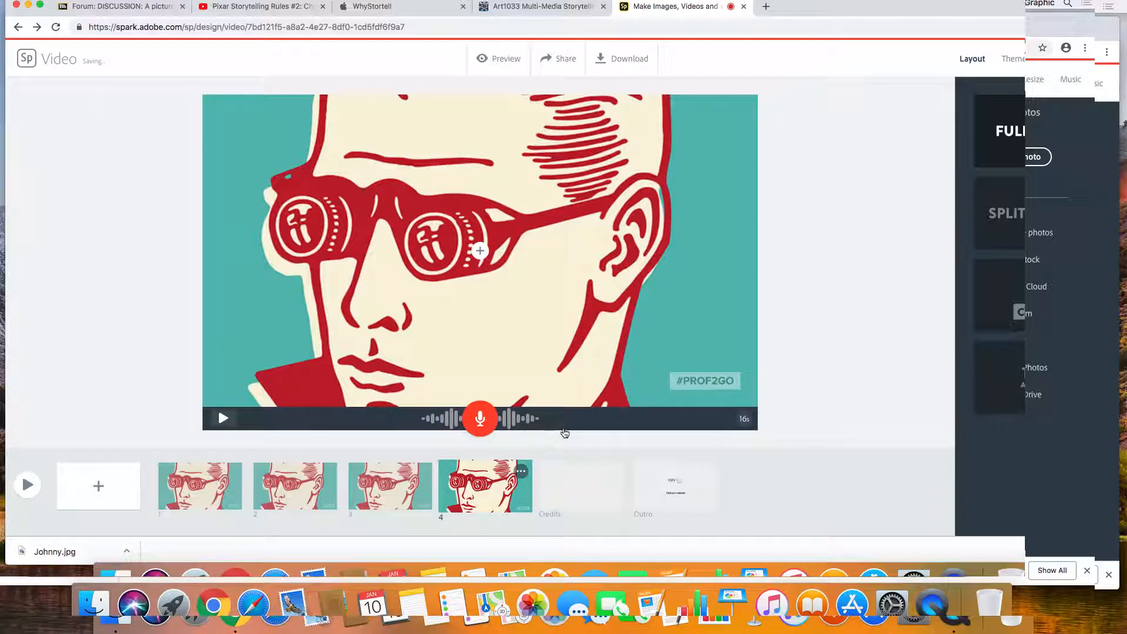
click(520, 473)
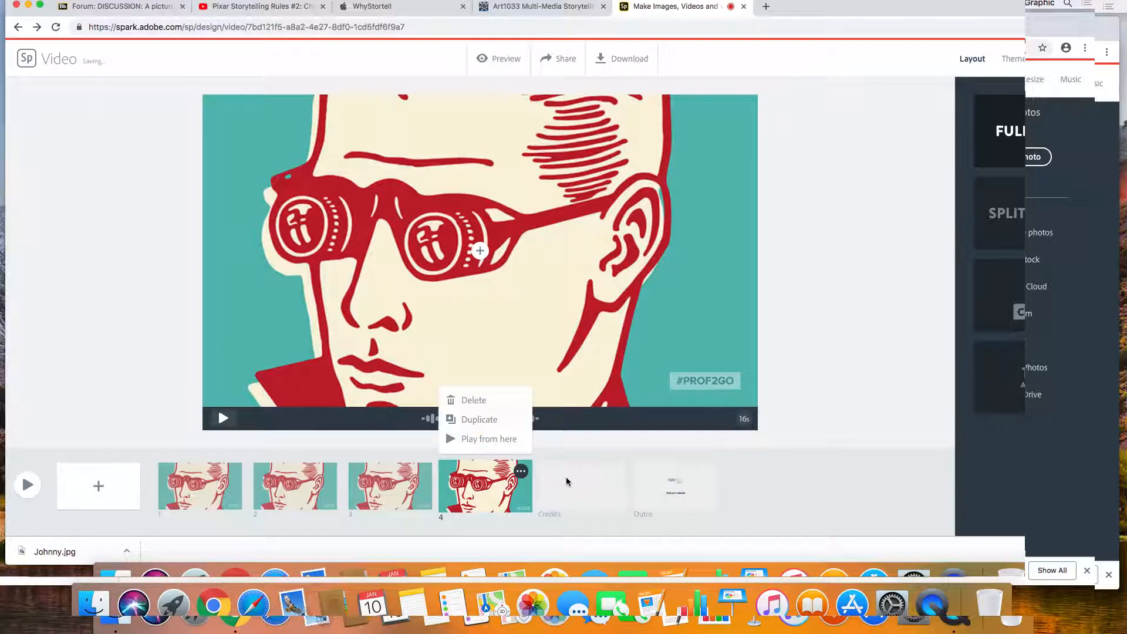
click(476, 419)
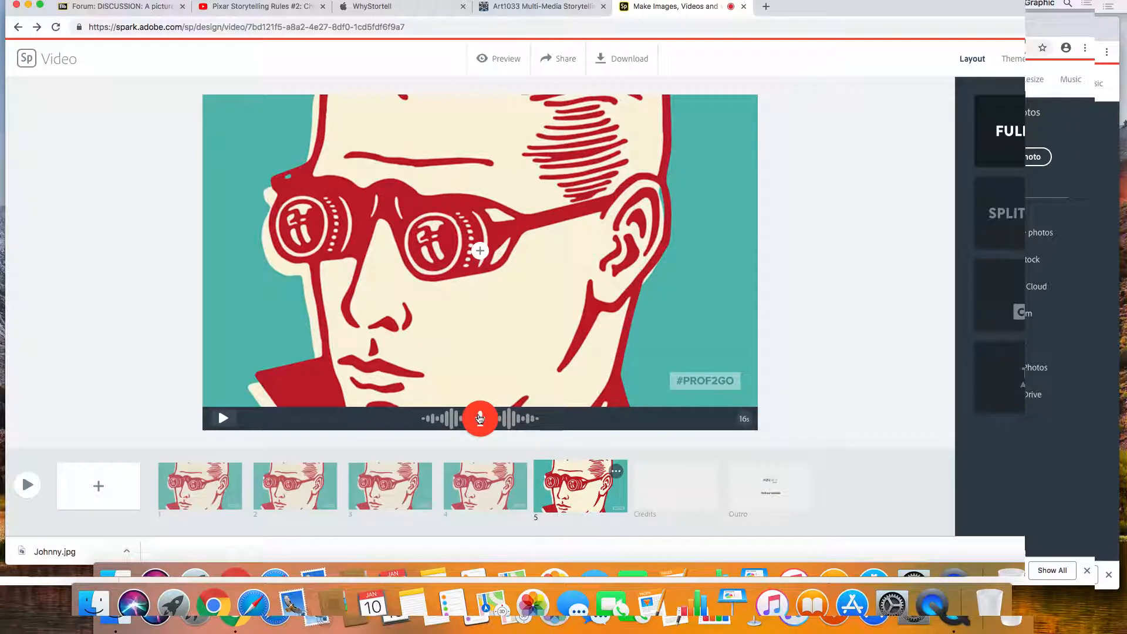
- Record a narration of about 14 seconds on the fifth slide and duplicate the slide
click(479, 418)
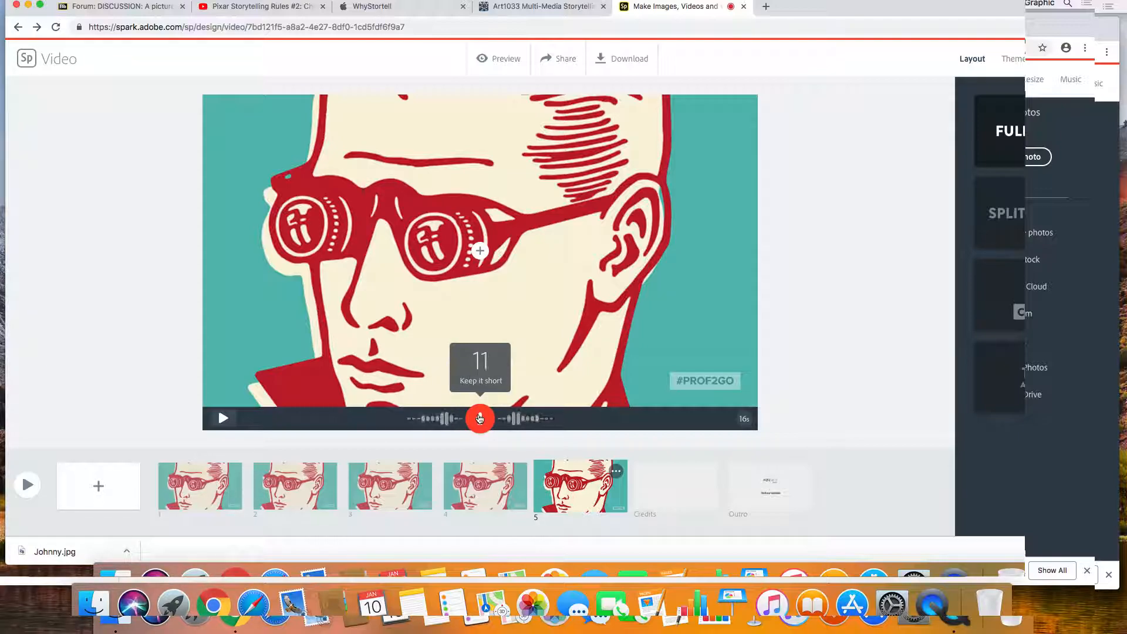
drag(479, 418, 479, 418)
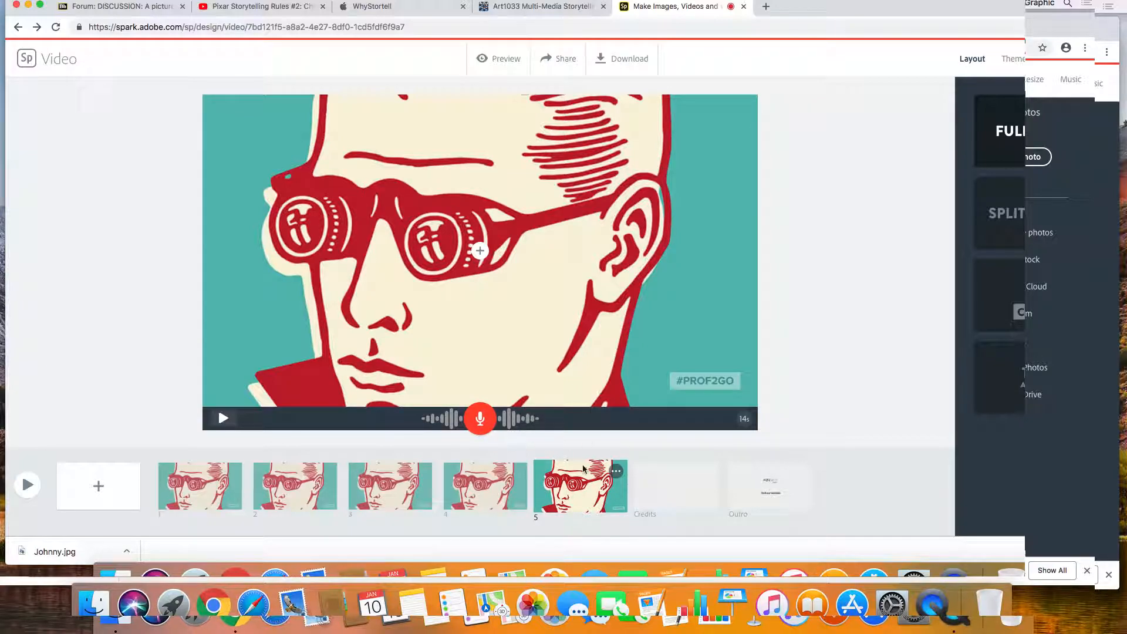
click(617, 472)
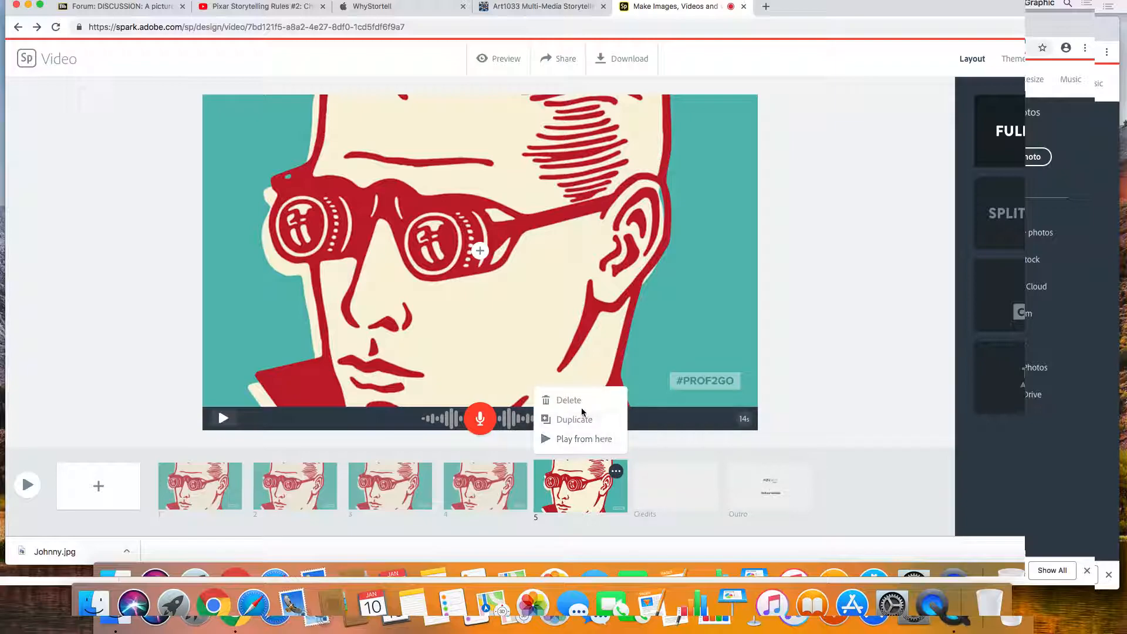
click(575, 419)
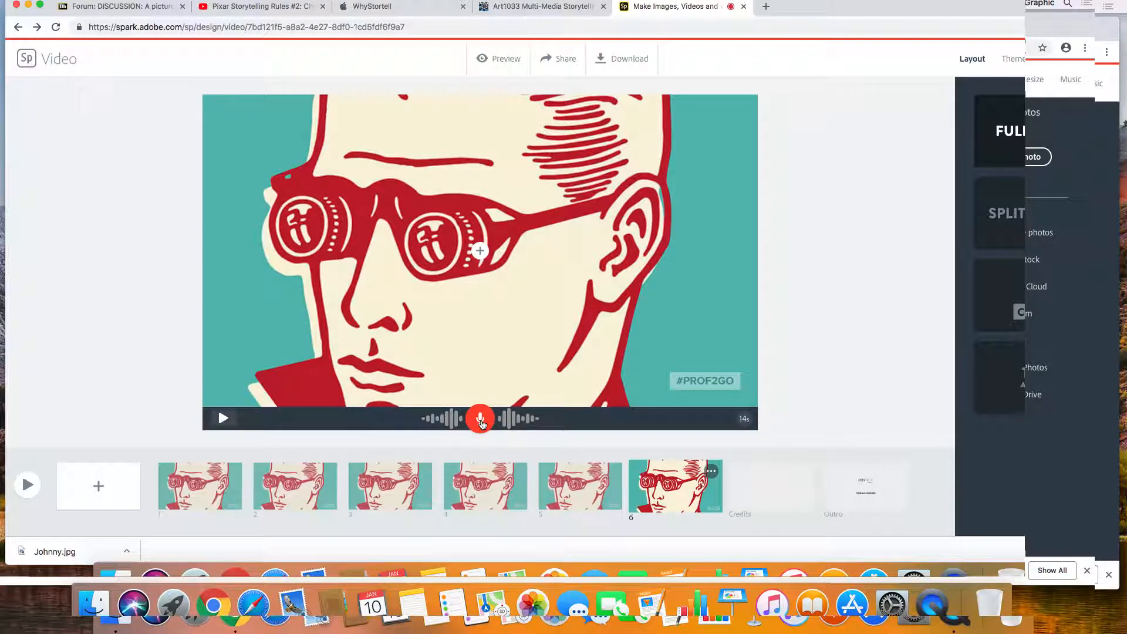
- Record a narration of about 9 seconds on the sixth slide and replace it with a take of about 22 seconds
click(480, 419)
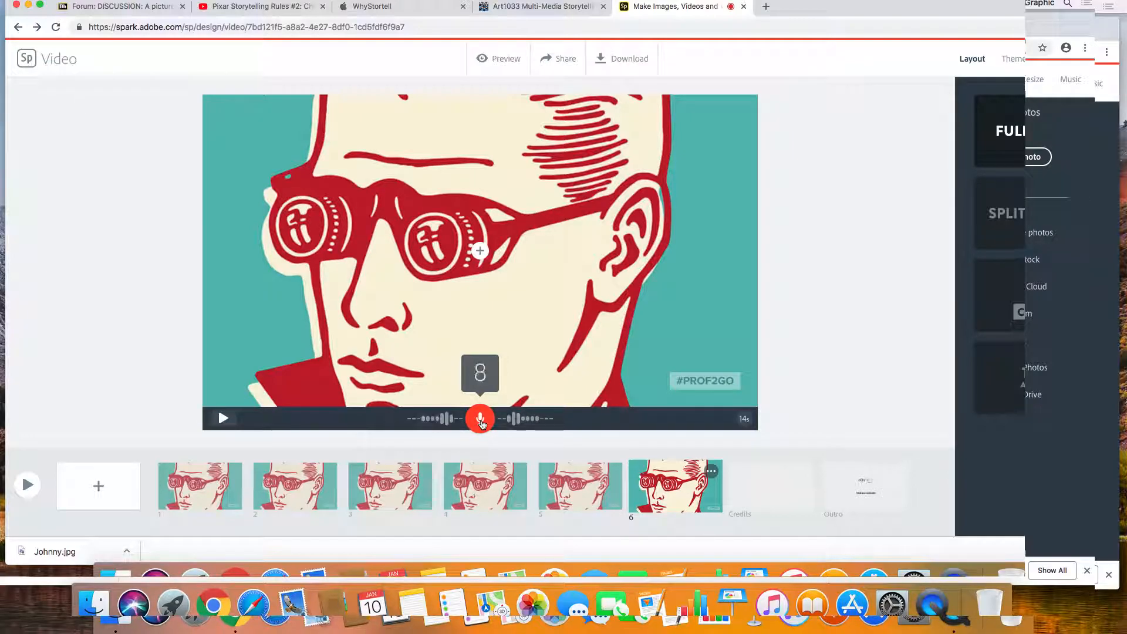
drag(481, 424, 482, 424)
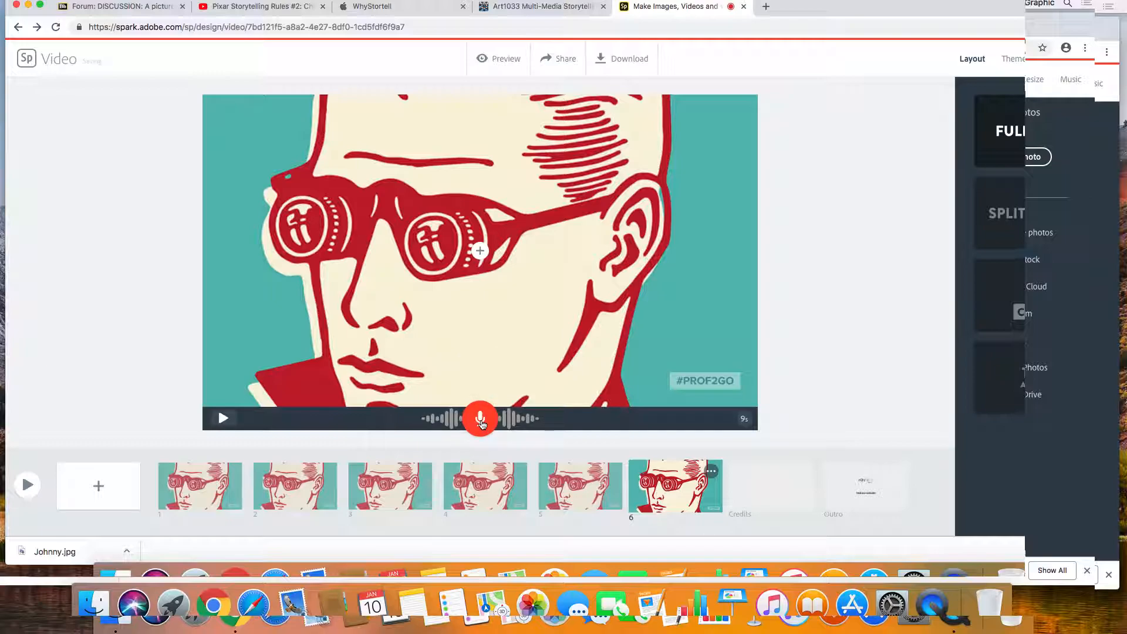
drag(481, 423, 482, 424)
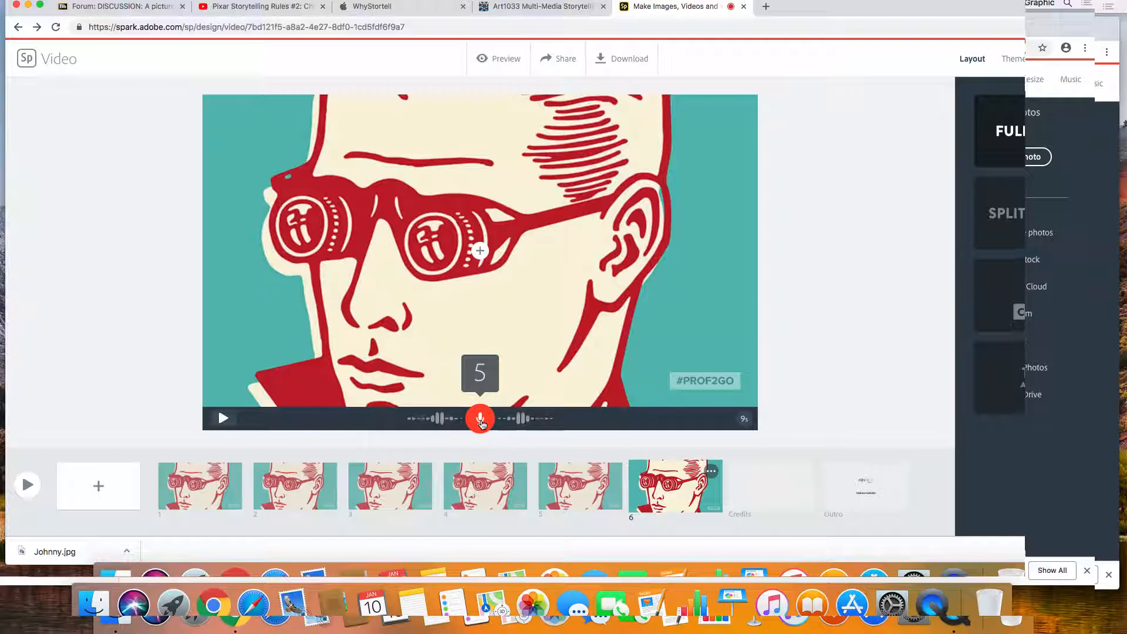
drag(481, 424, 481, 423)
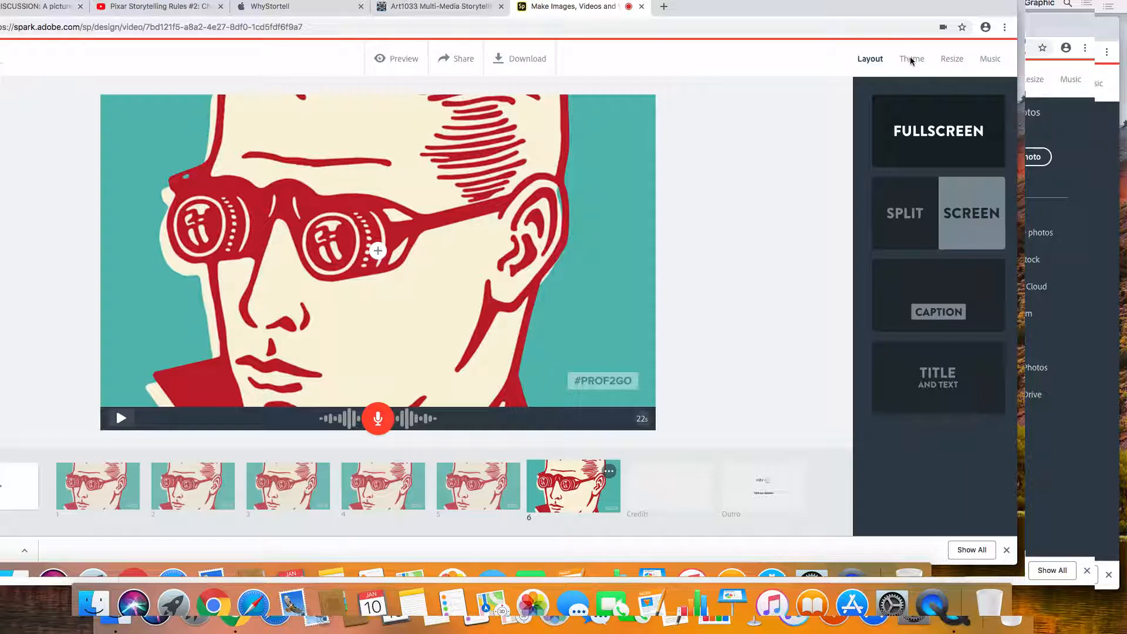
- Apply the Medium brand theme to the video and show the text and icon options for the sixth slide
click(910, 59)
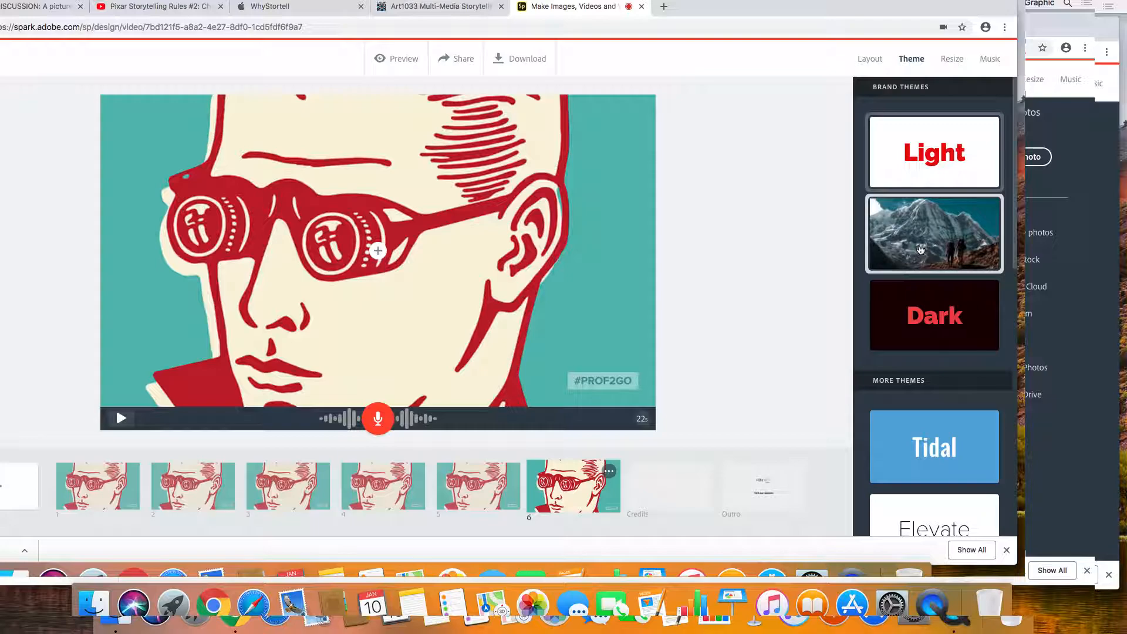
click(921, 250)
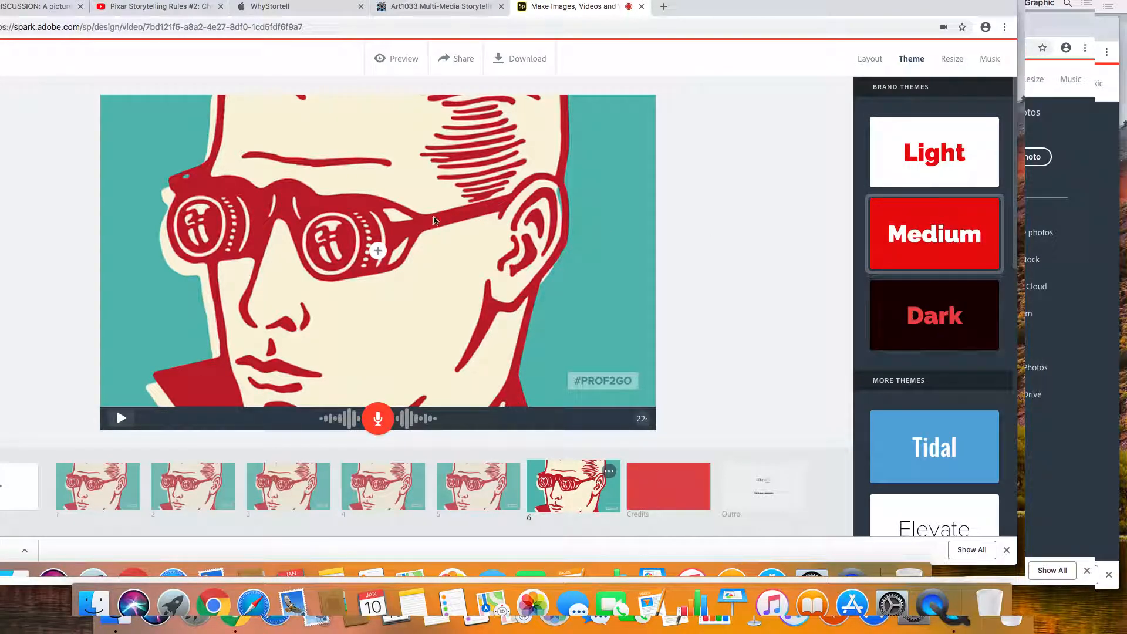
click(377, 250)
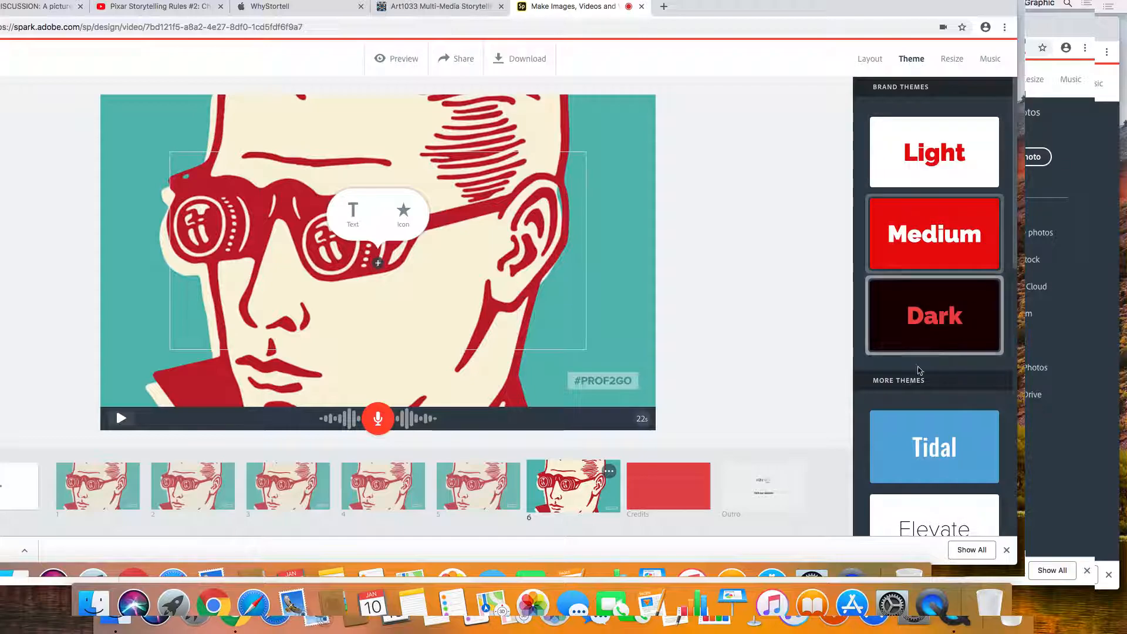
- Set East of the Railroad as the background music at a slightly lower volume, and select the first slide
click(987, 61)
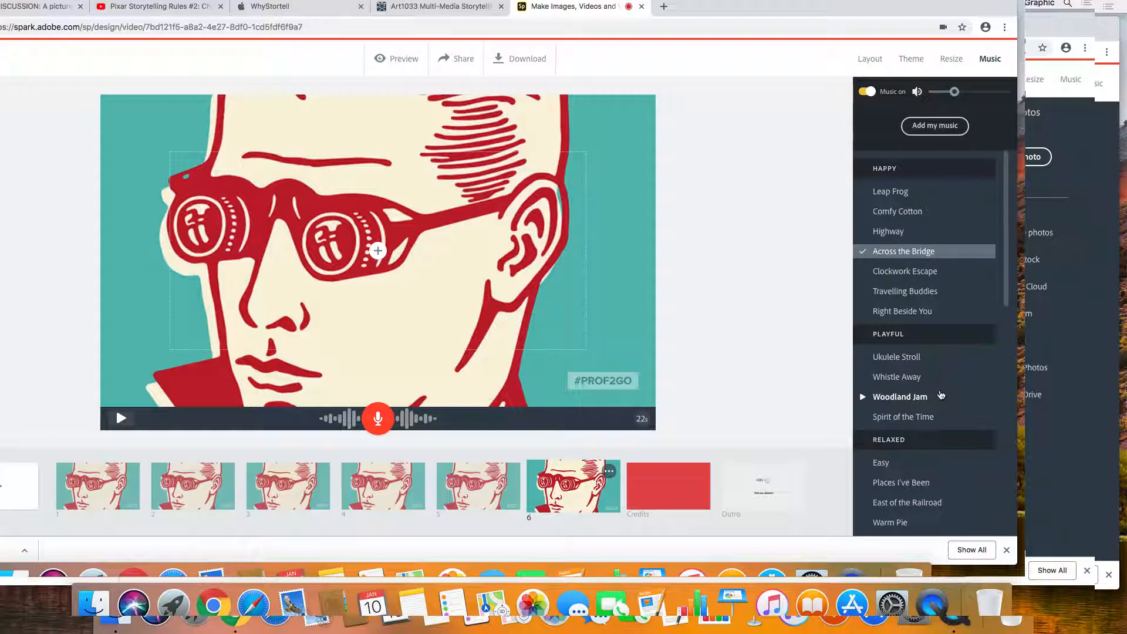
scroll(942, 393, down, 2)
scroll(944, 390, down, 8)
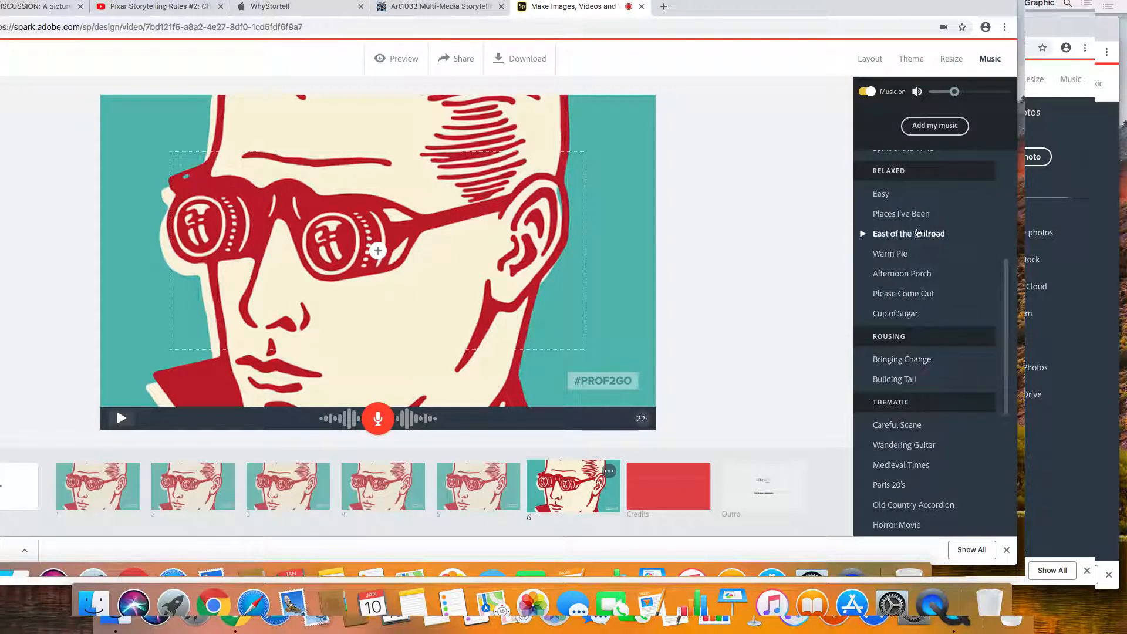
click(864, 236)
click(886, 235)
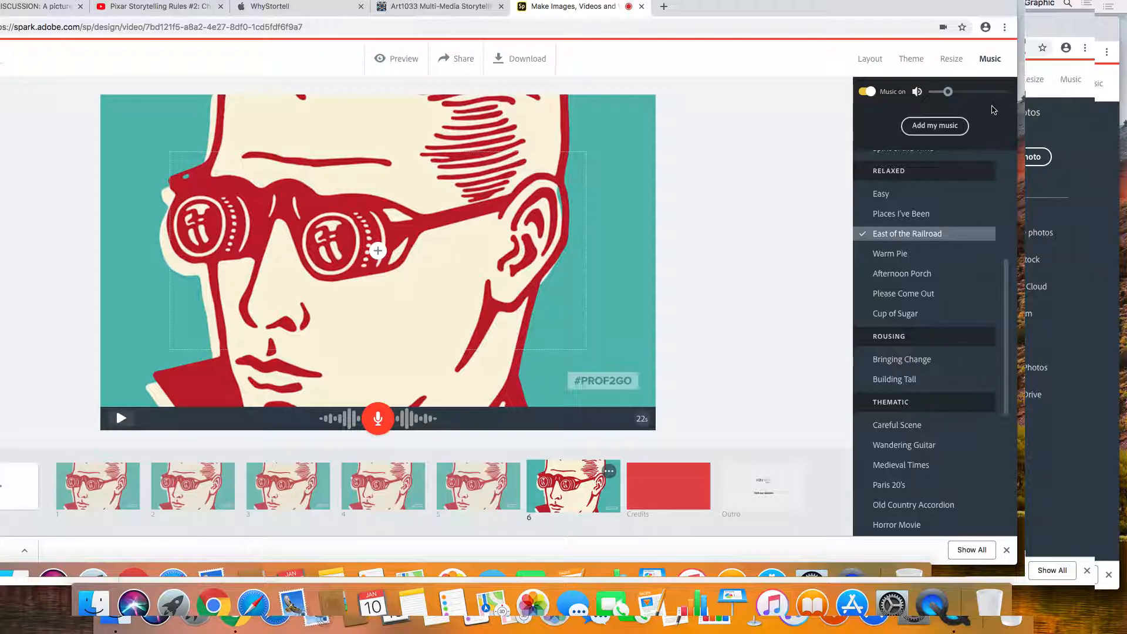
drag(949, 94, 945, 94)
click(133, 486)
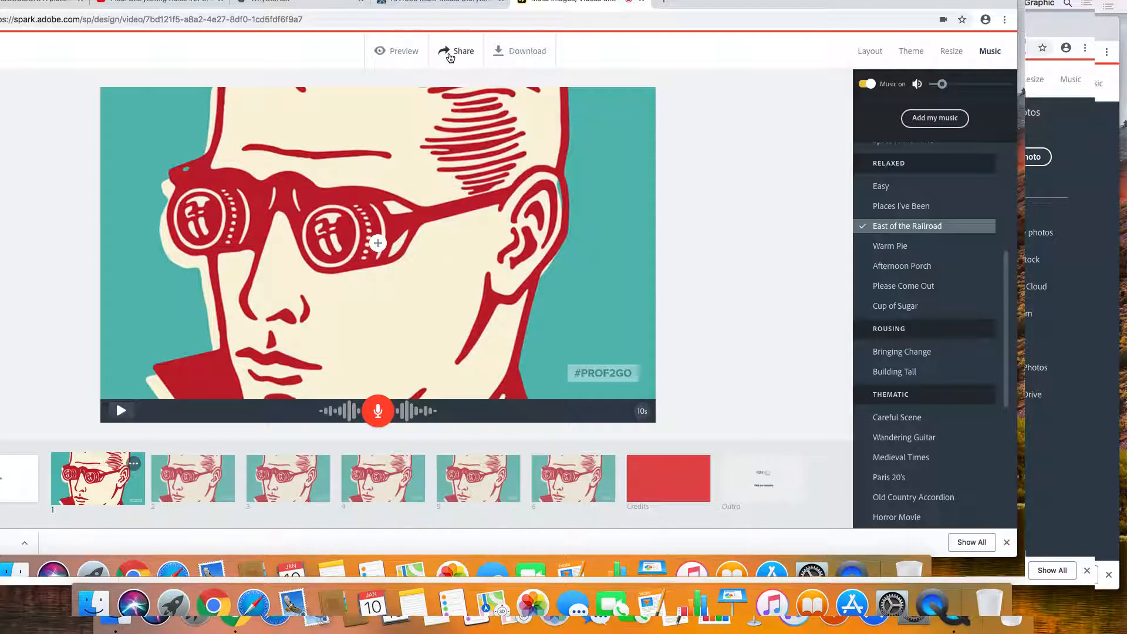
- Preview the whole video with its background music, pause the playback and return to the editor
click(121, 411)
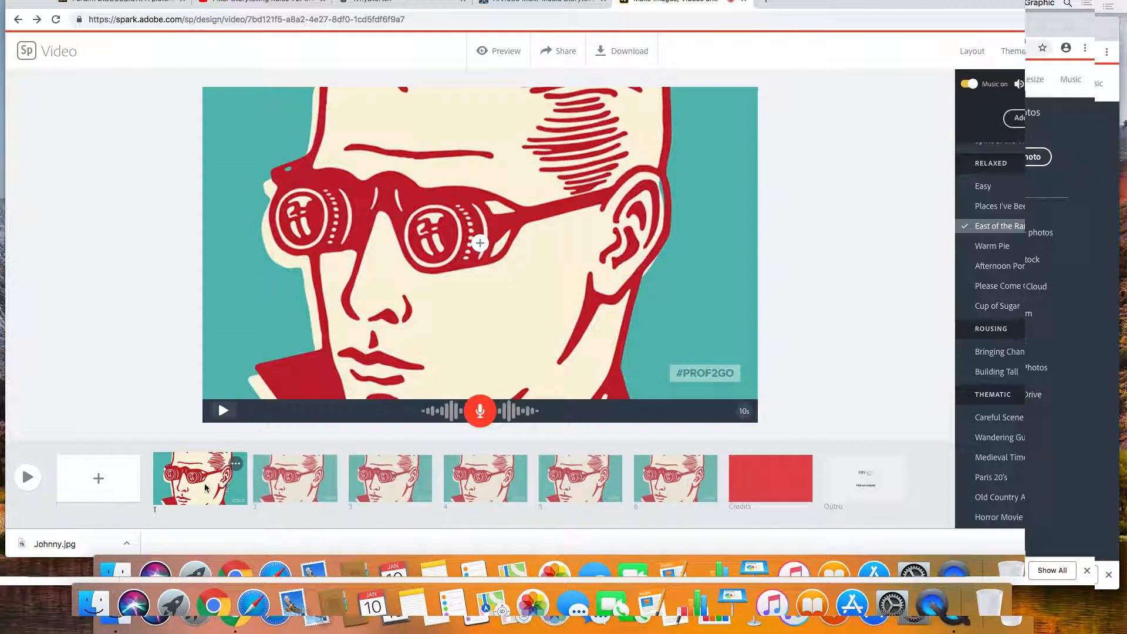
click(27, 477)
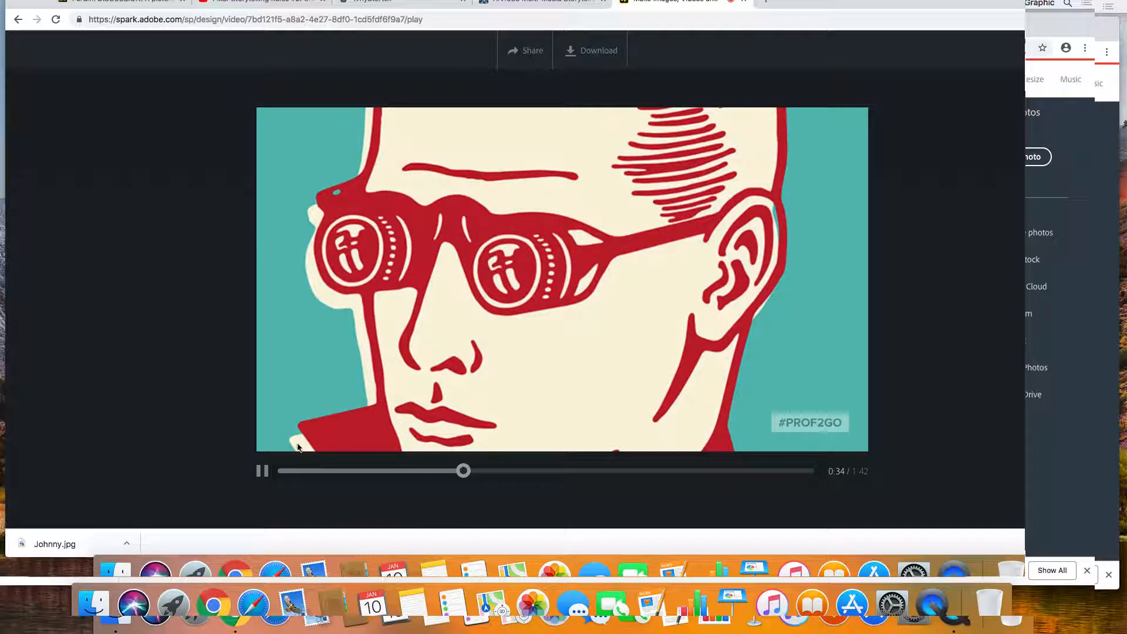
click(262, 471)
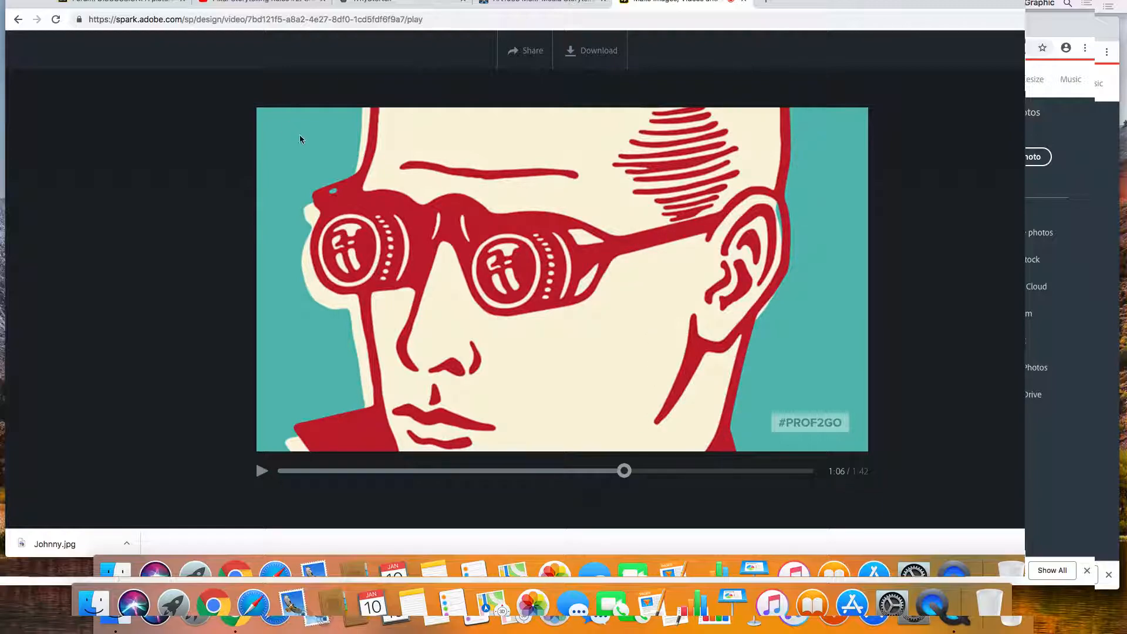
click(18, 19)
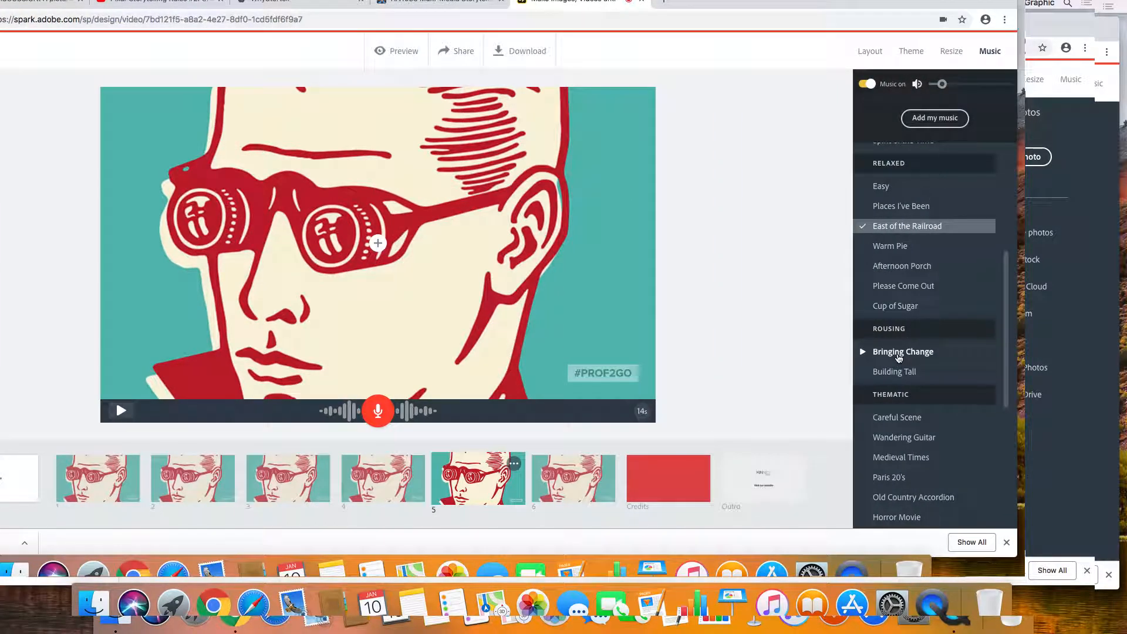
- Change the background music to Horror Movie and preview the video from the first slide, pausing partway through
scroll(898, 357, down, 5)
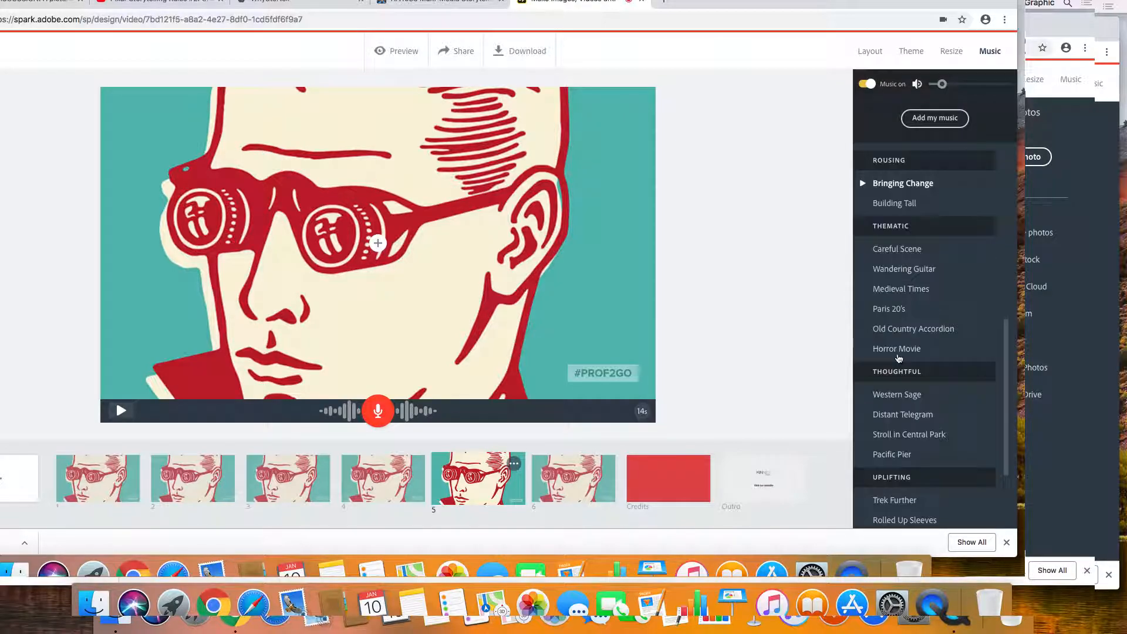
click(898, 352)
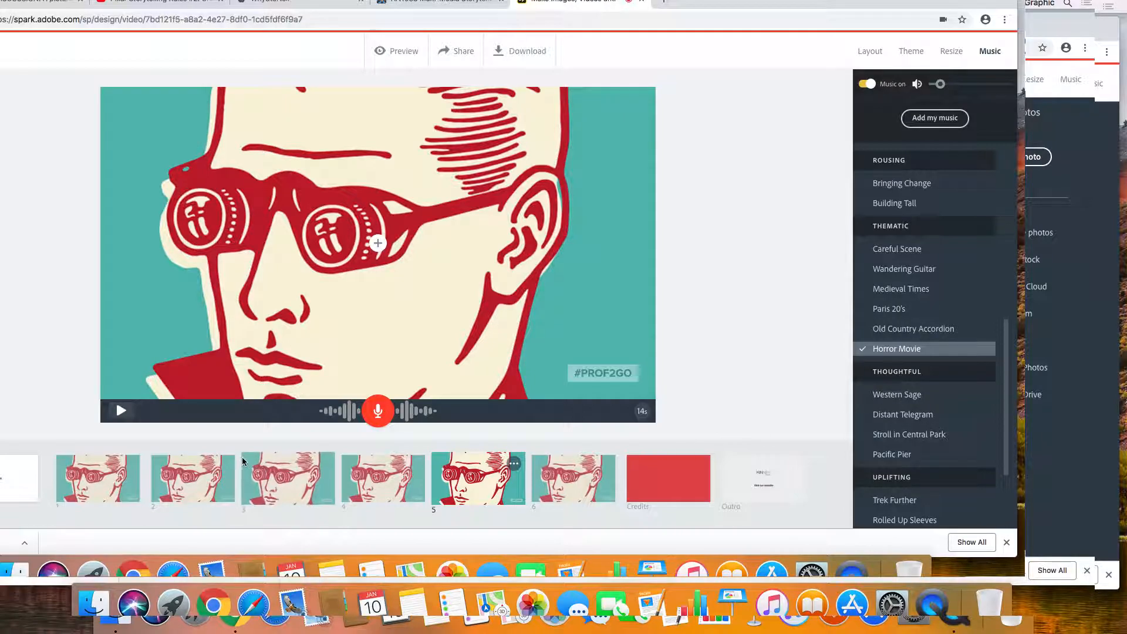
click(88, 492)
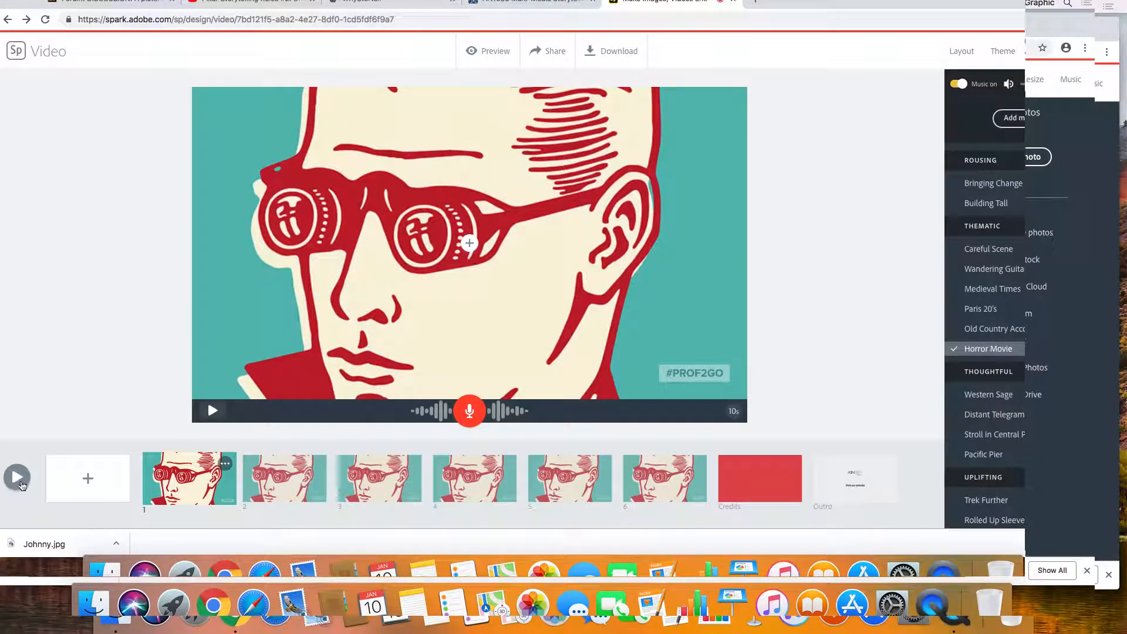
click(17, 477)
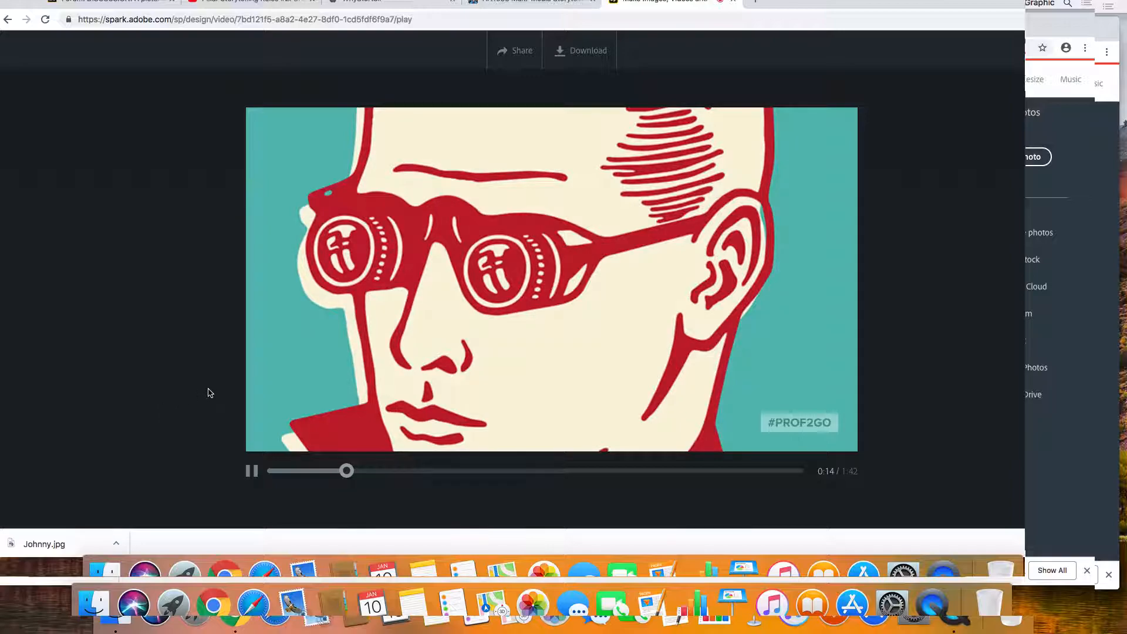
click(252, 471)
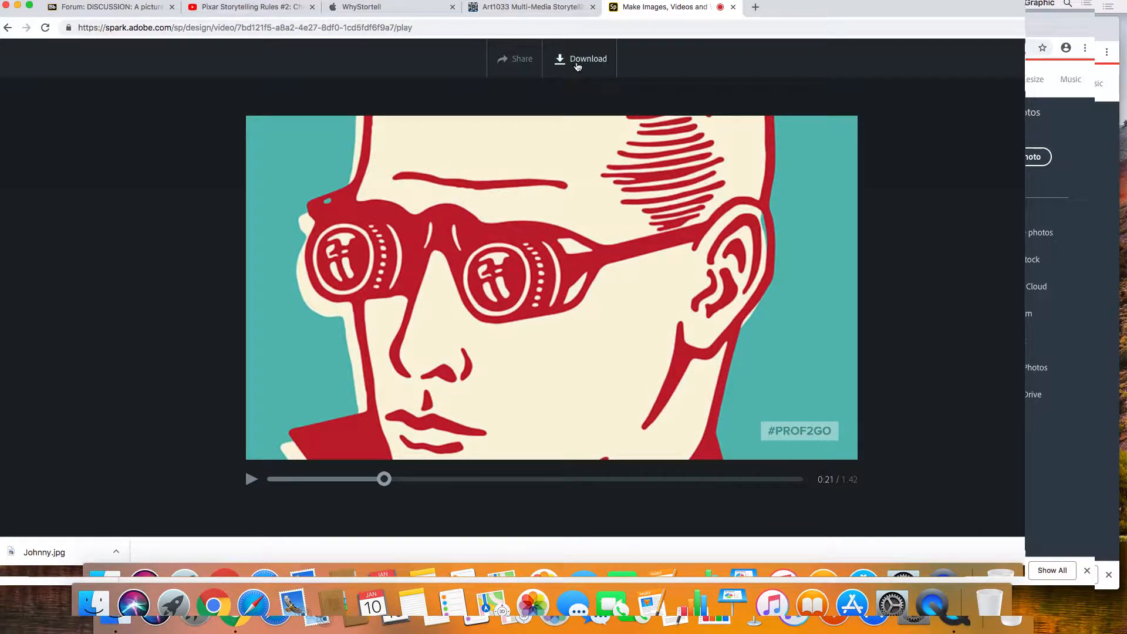
- Publish the video for sharing under the Education category and create its link
click(516, 59)
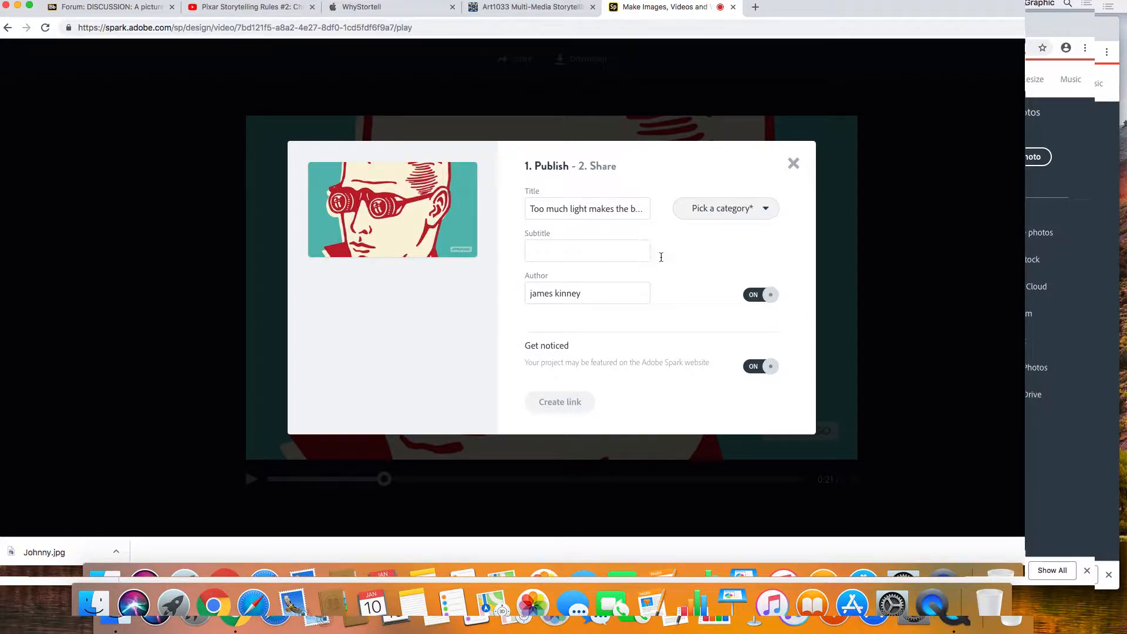
click(739, 210)
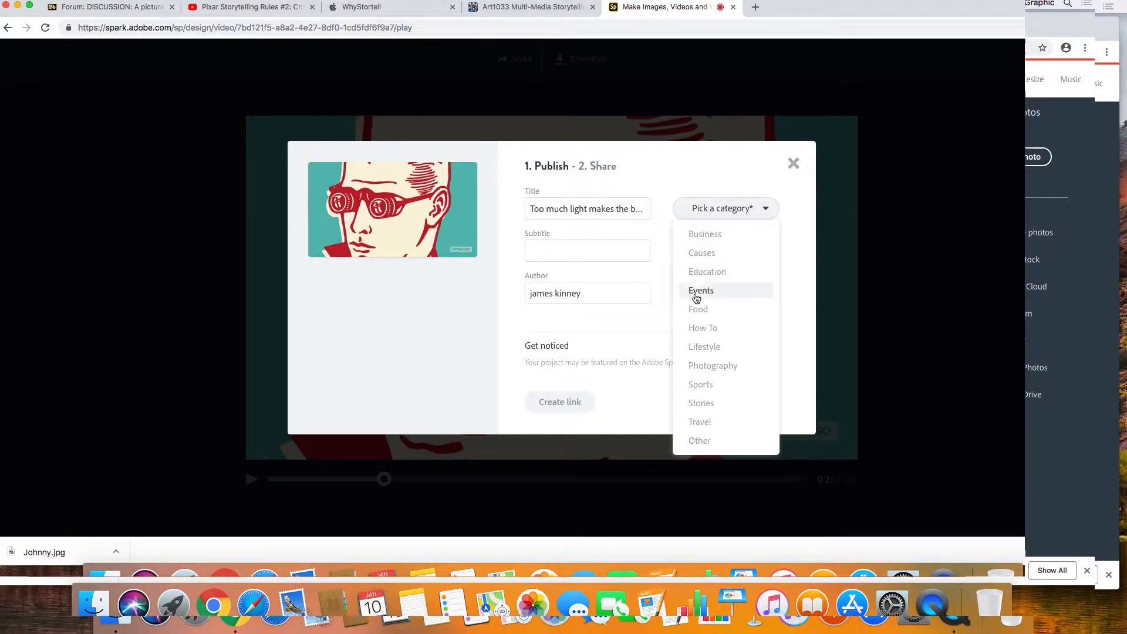
click(693, 270)
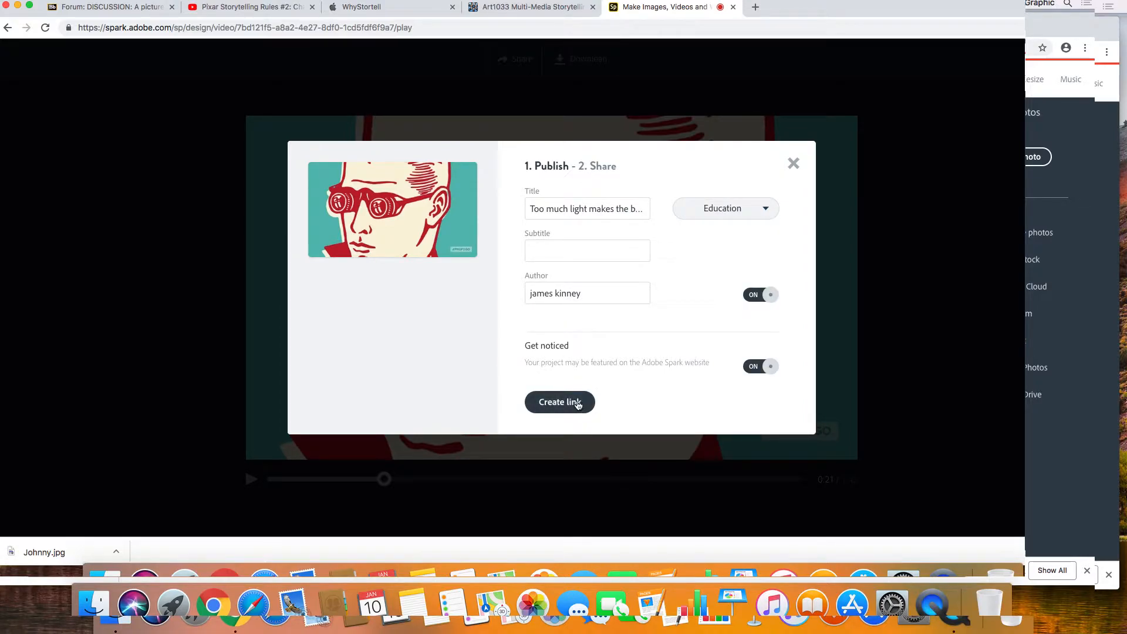
click(578, 404)
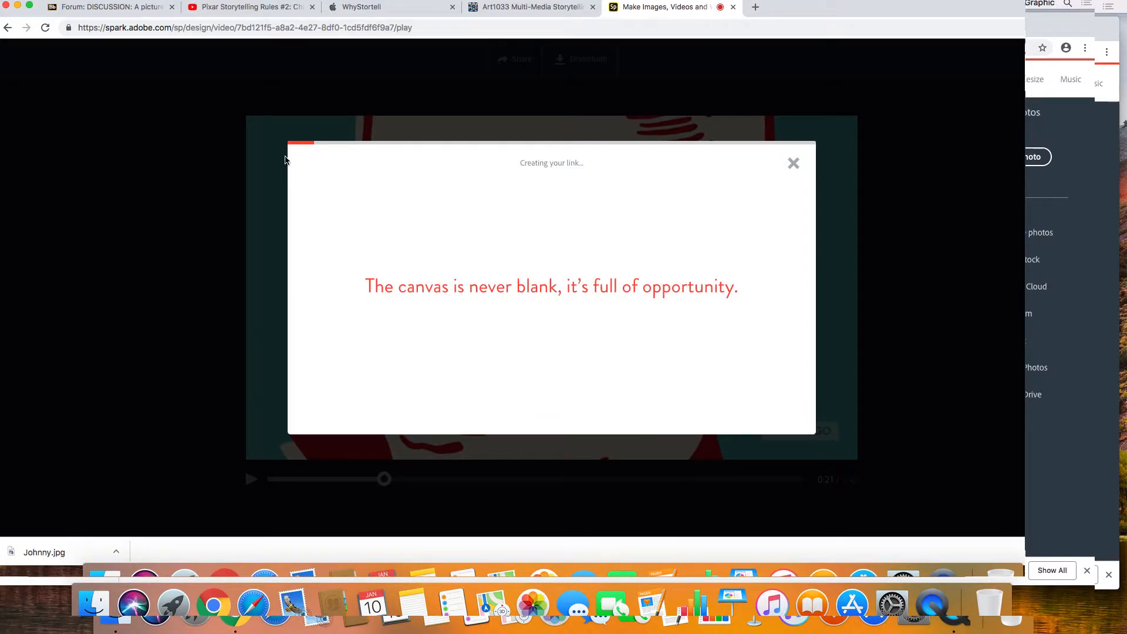